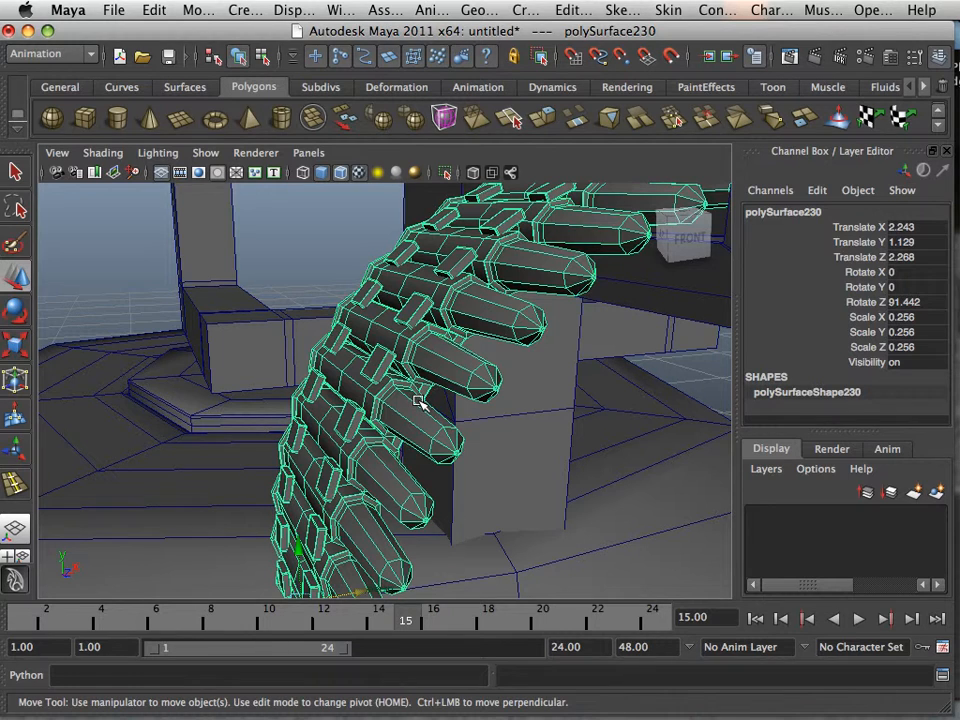
- Examine the ammunition belt from several angles and its placement against the gun and the turret
scroll(418, 401, "down", 5)
scroll(418, 401, "up", 8)
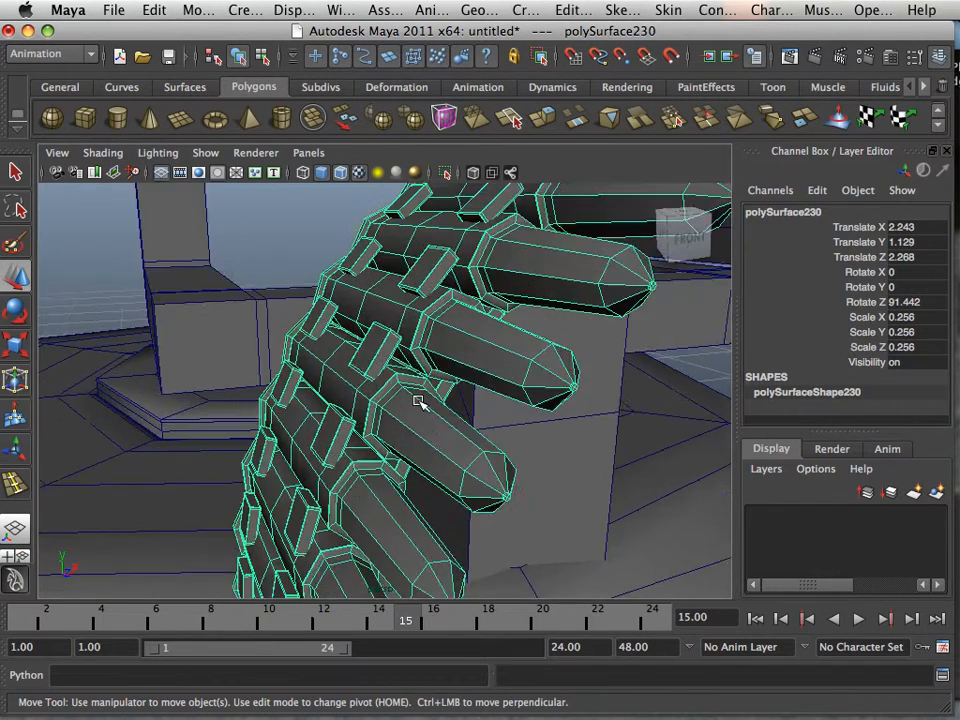
scroll(418, 401, "down", 4)
scroll(418, 401, "down", 6)
scroll(418, 401, "up", 6)
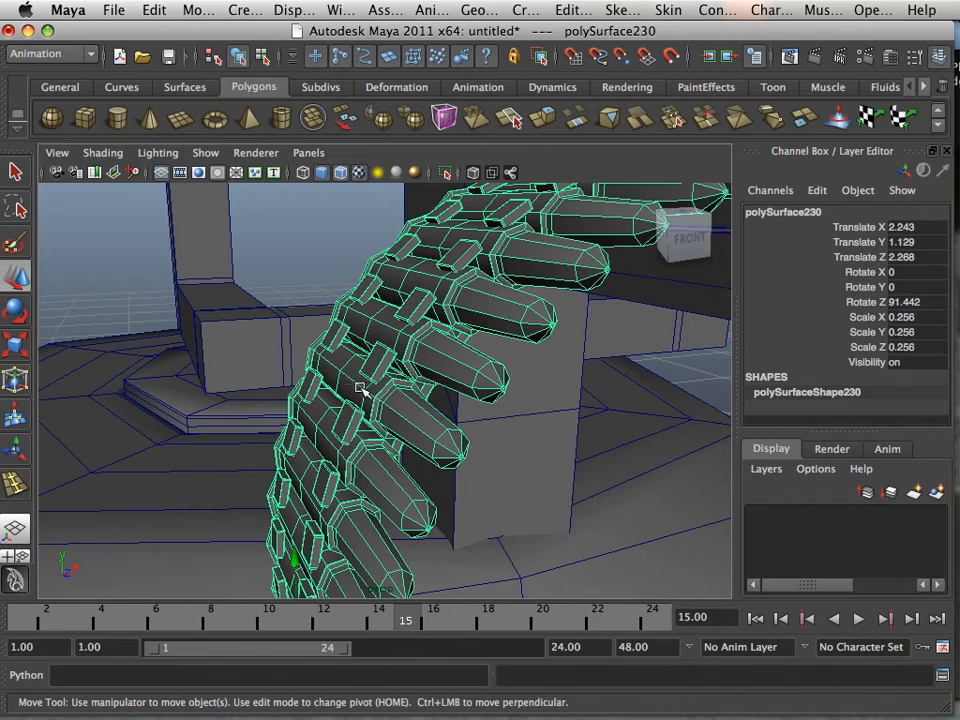
left_click_drag(446, 410, 557, 426, "alt")
middle_click_drag(557, 426, 372, 439, "alt")
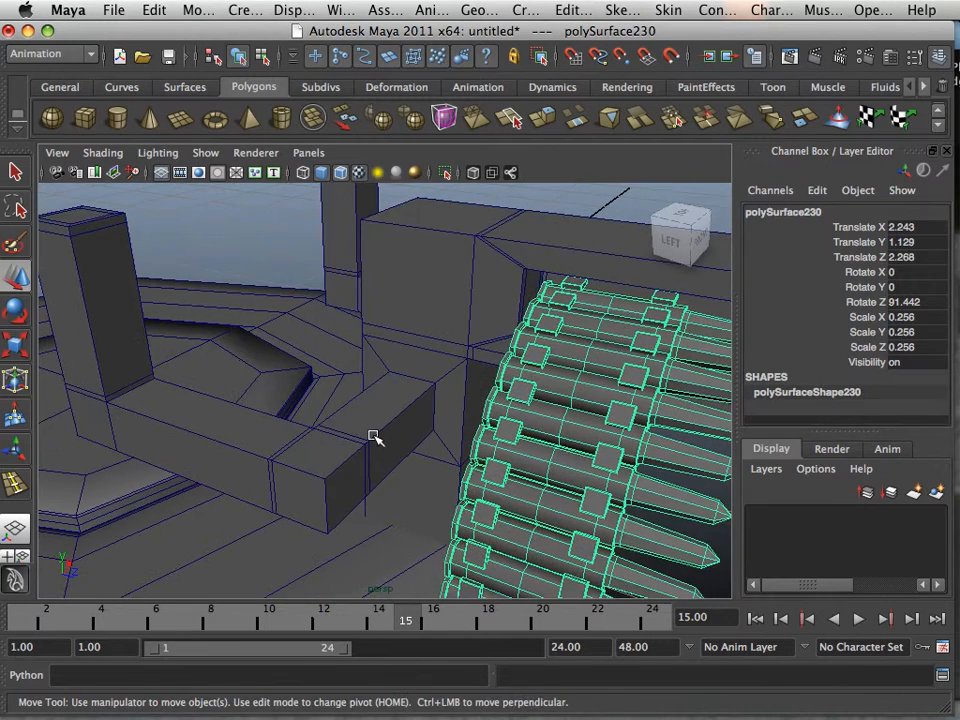
scroll(372, 436, "down", 2)
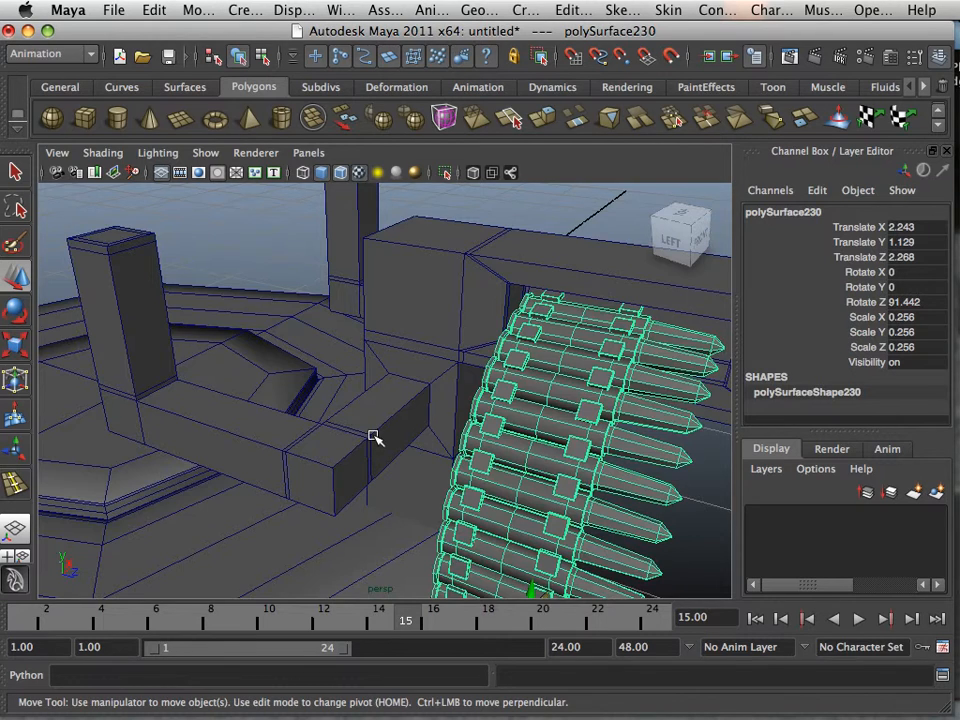
scroll(372, 436, "down", 4)
middle_click_drag(305, 423, 428, 393, "alt")
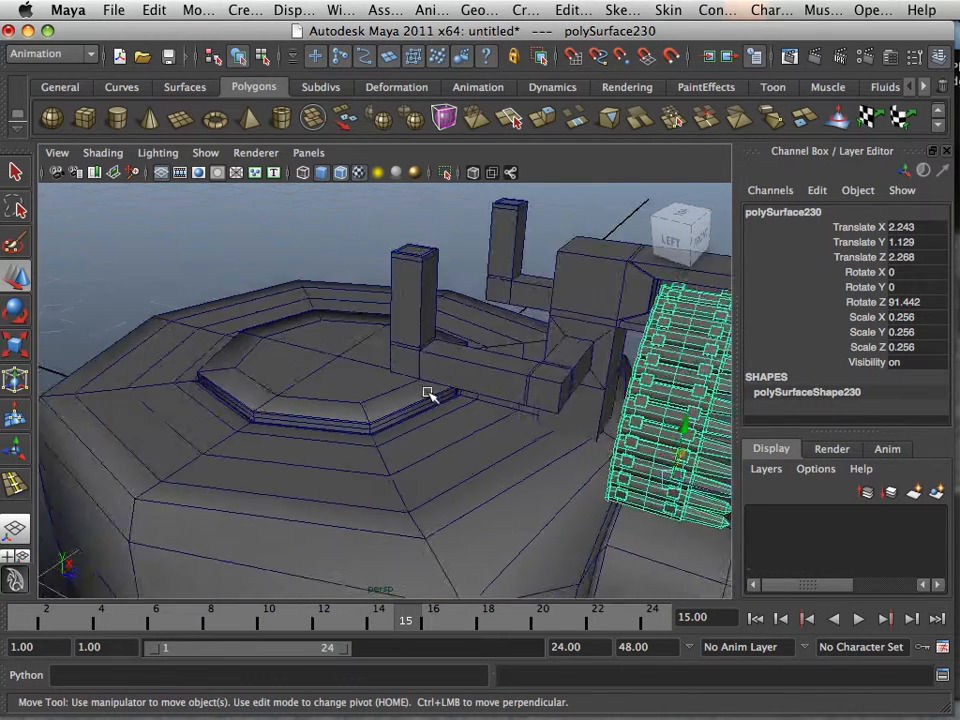
left_click_drag(428, 393, 519, 394, "alt")
middle_click_drag(502, 405, 453, 443, "alt")
right_click_drag(453, 443, 332, 407, "alt")
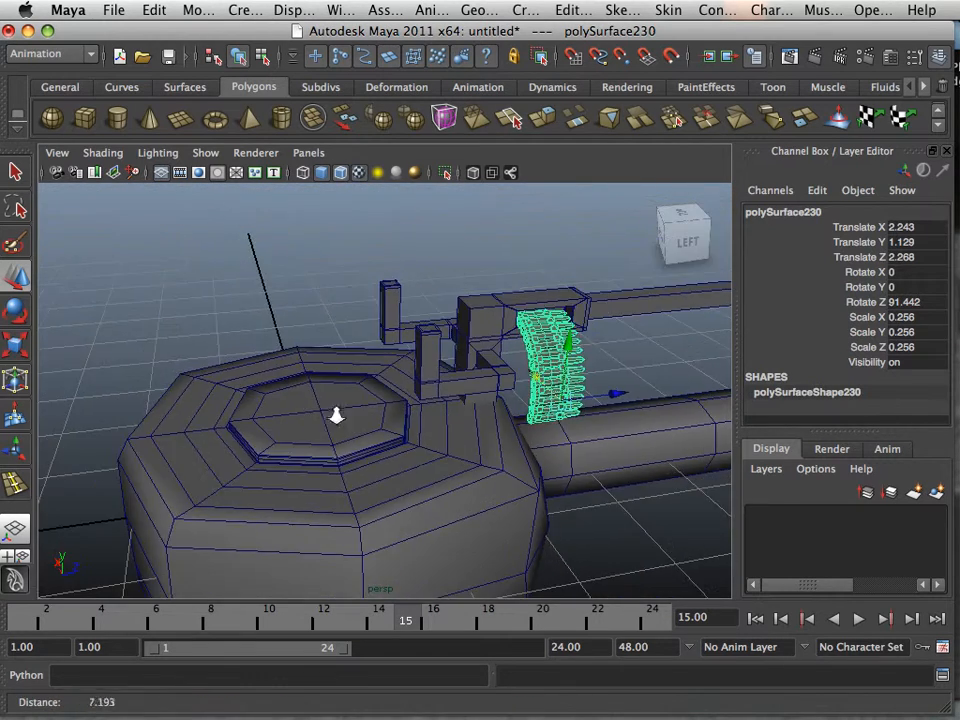
left_click_drag(339, 414, 378, 423, "alt")
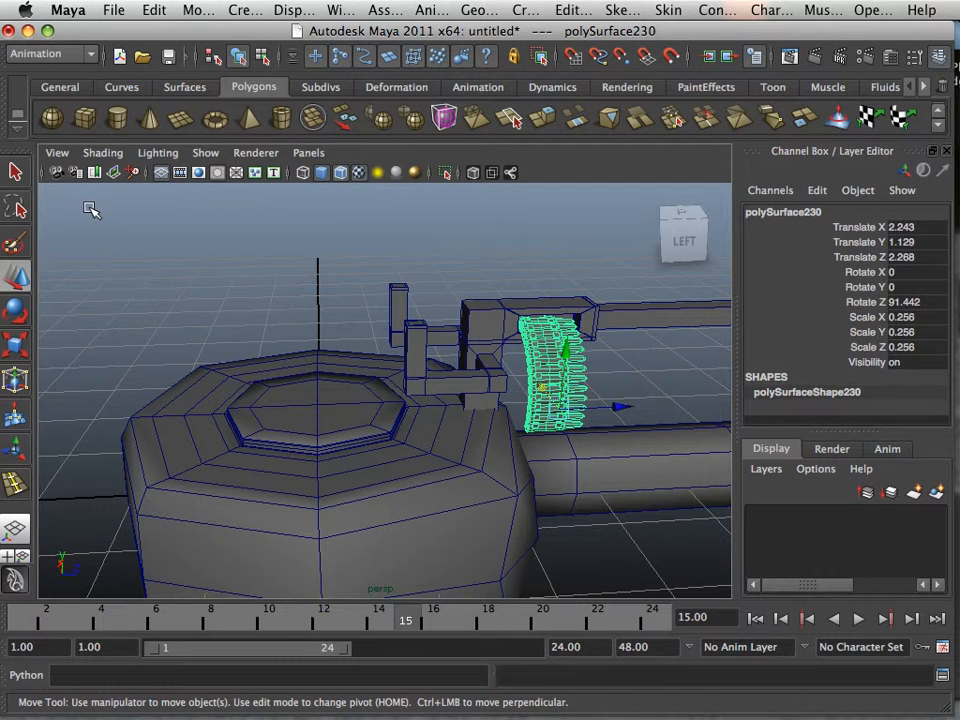
- Create a polygon cube, scale it uniformly to 0.361 and place it above the turret's rear at Y 1.461, Z -1.457
left_click(86, 121)
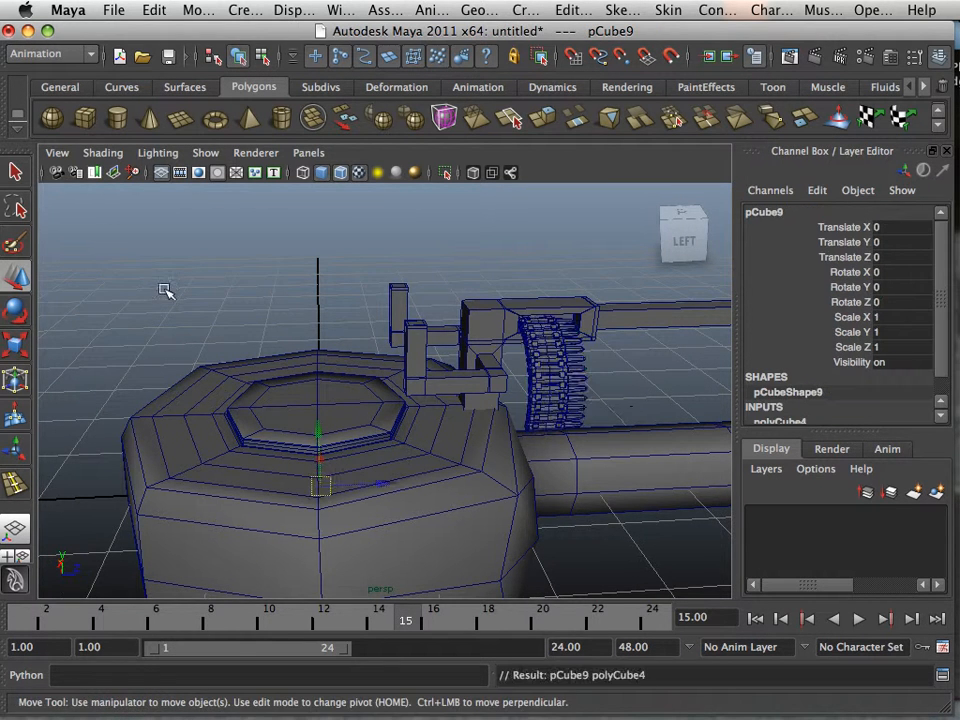
left_click_drag(165, 289, 204, 392, "alt")
key("r")
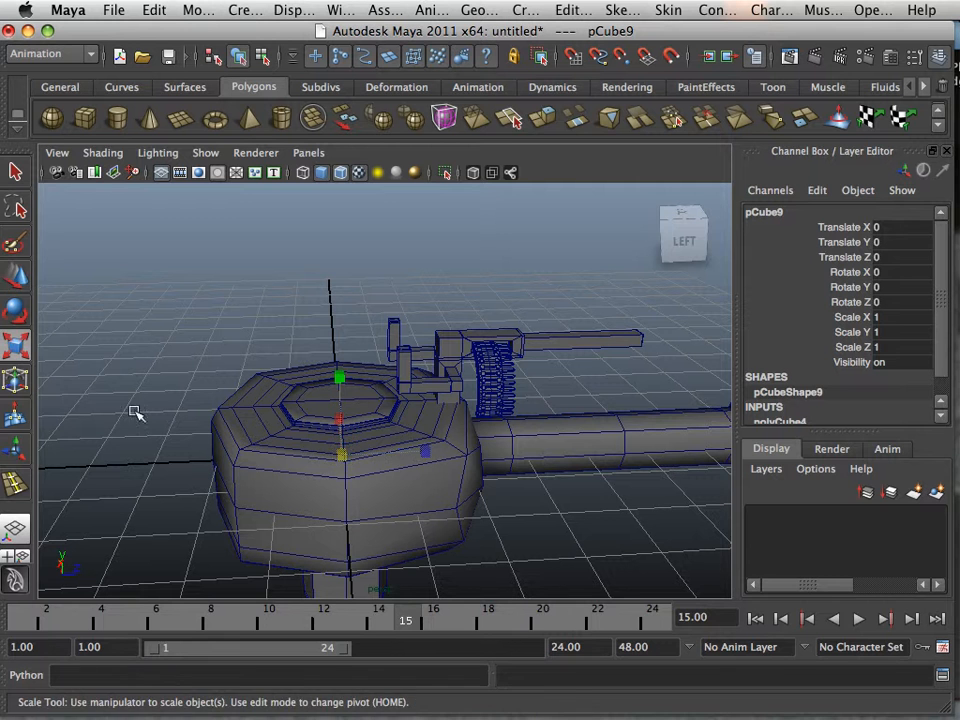
left_click_drag(340, 465, 305, 455)
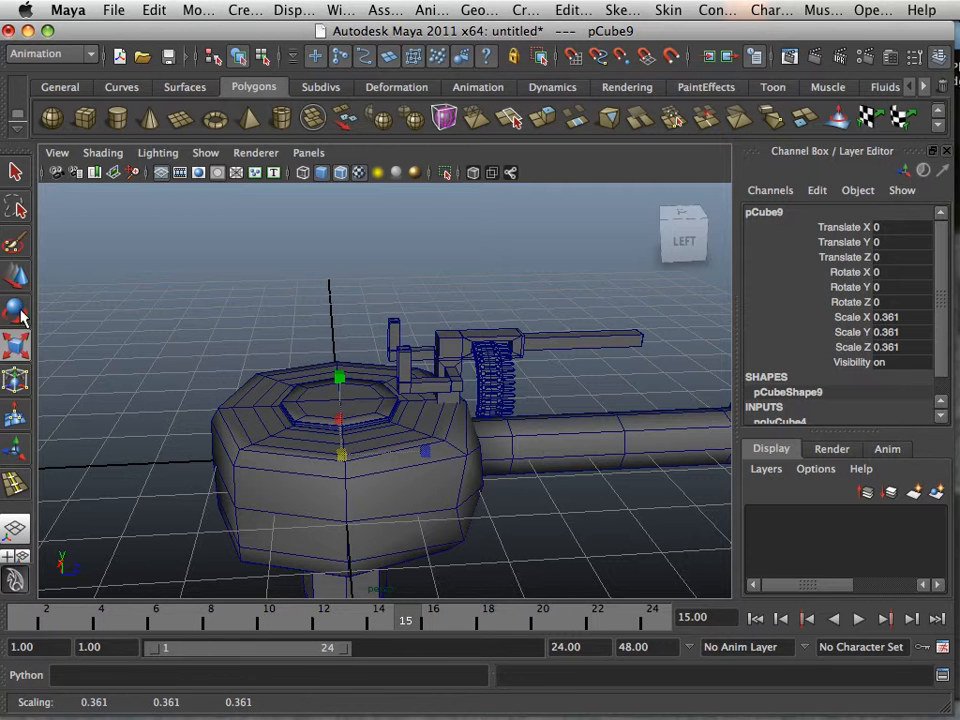
left_click(17, 280)
left_click_drag(348, 378, 375, 418)
- Extrude the new cube's top face in place, without any offset
right_click_drag(375, 418, 415, 424, "alt")
middle_click_drag(343, 428, 450, 415, "alt")
right_click_drag(293, 439, 295, 388)
left_click(284, 430)
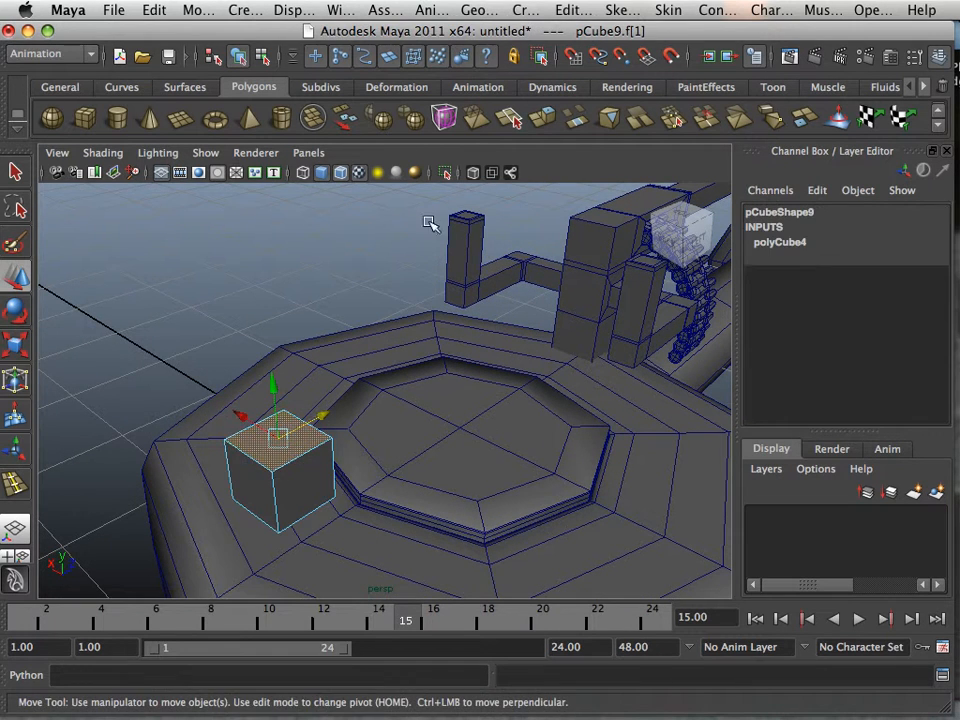
key("ctrl+e")
- Extrude the cube's bottom face in place without offset and return to object selection
left_click_drag(306, 414, 312, 347, "alt")
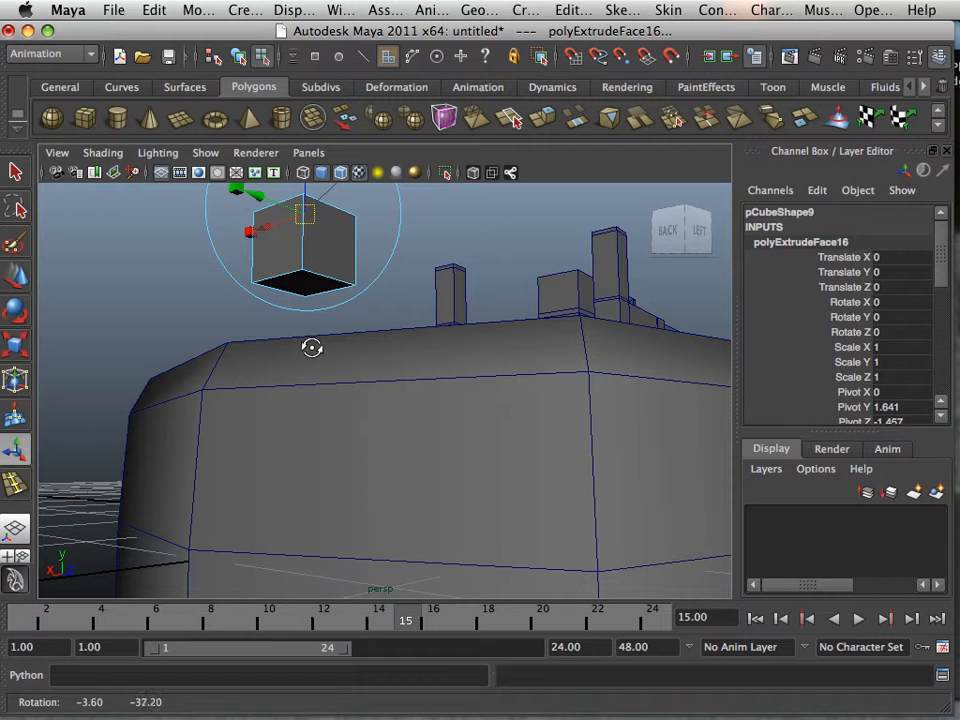
left_click(196, 294)
left_click(286, 281)
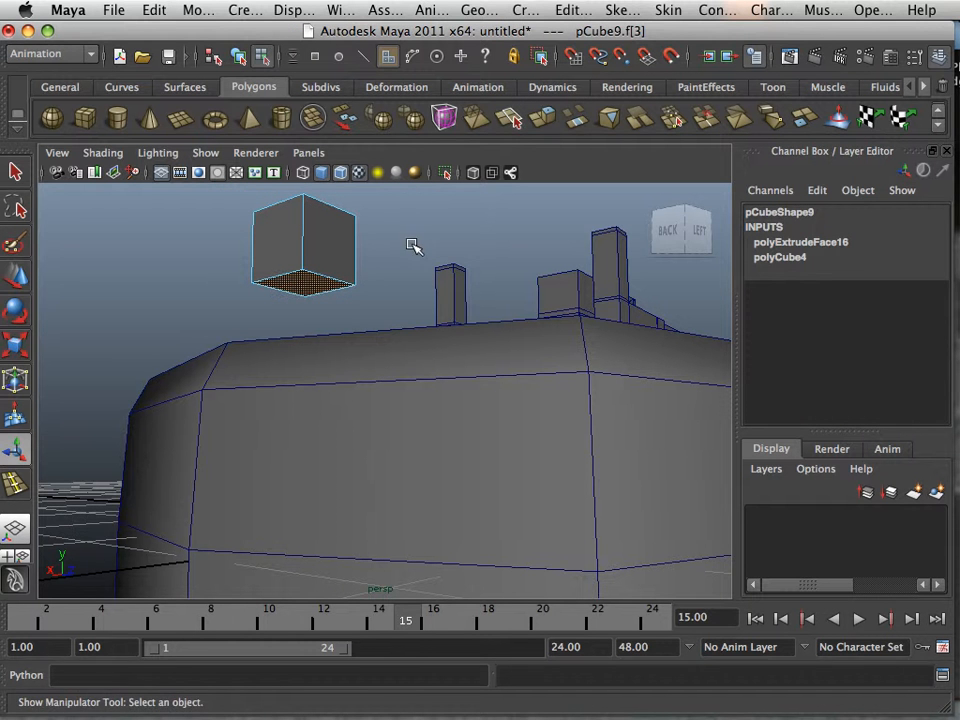
left_click(555, 126)
left_click_drag(317, 279, 292, 337, "alt")
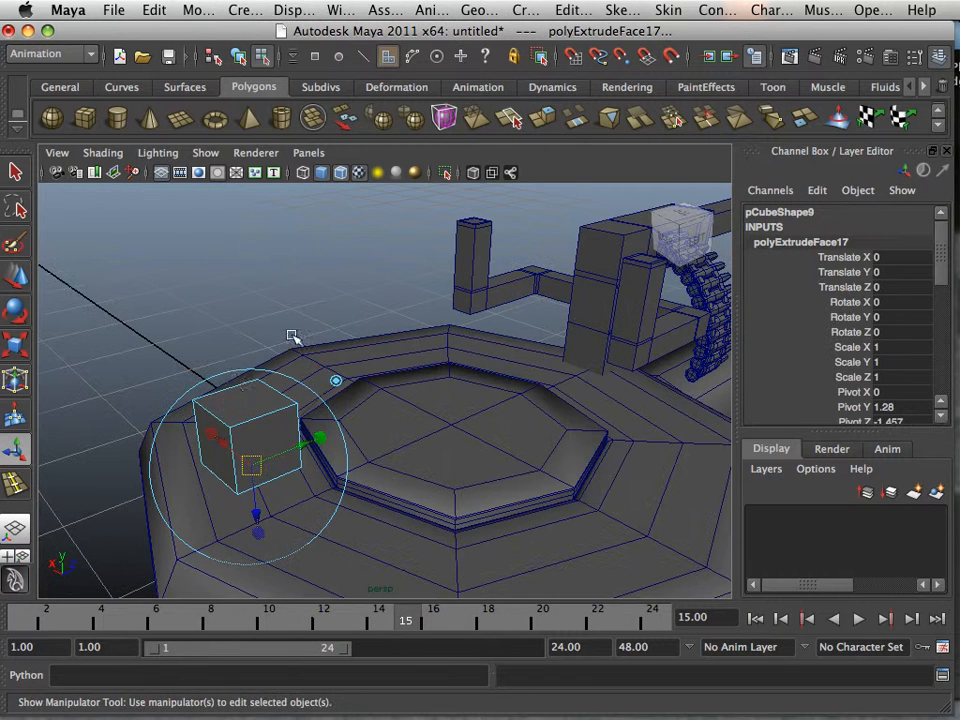
right_click_drag(204, 417, 256, 324)
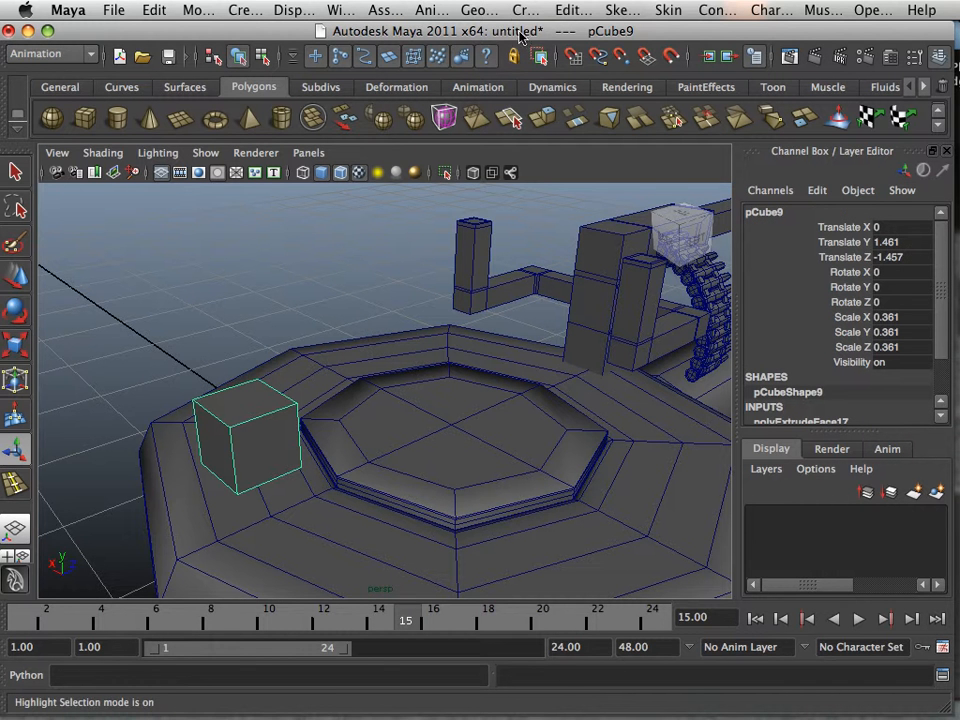
- Smooth the cube's mesh into a rounded, cylinder-like piece using the Polygons menu set
left_click(50, 53)
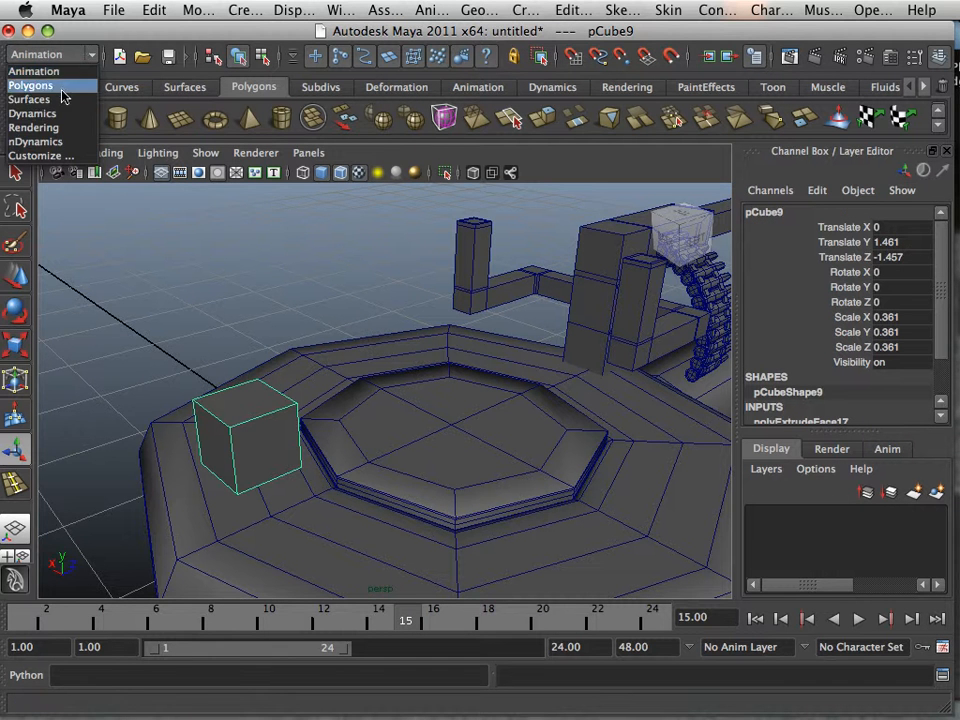
left_click(55, 84)
left_click(471, 10)
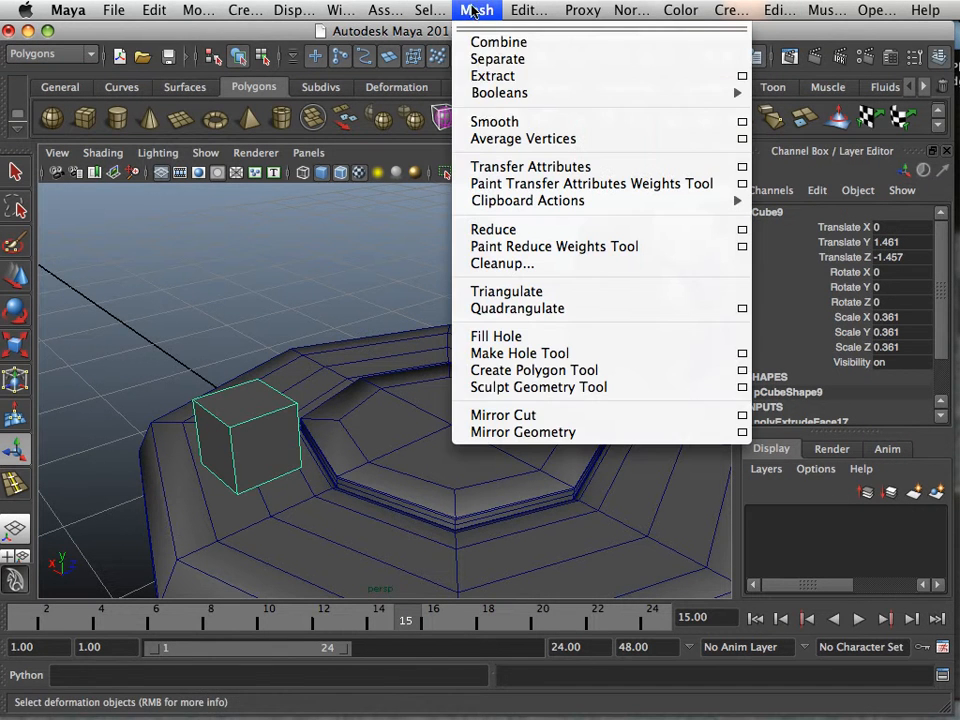
left_click(487, 123)
- Scale the smoothed piece down uniformly to 0.216
left_click_drag(170, 330, 125, 310, "alt")
left_click(15, 345)
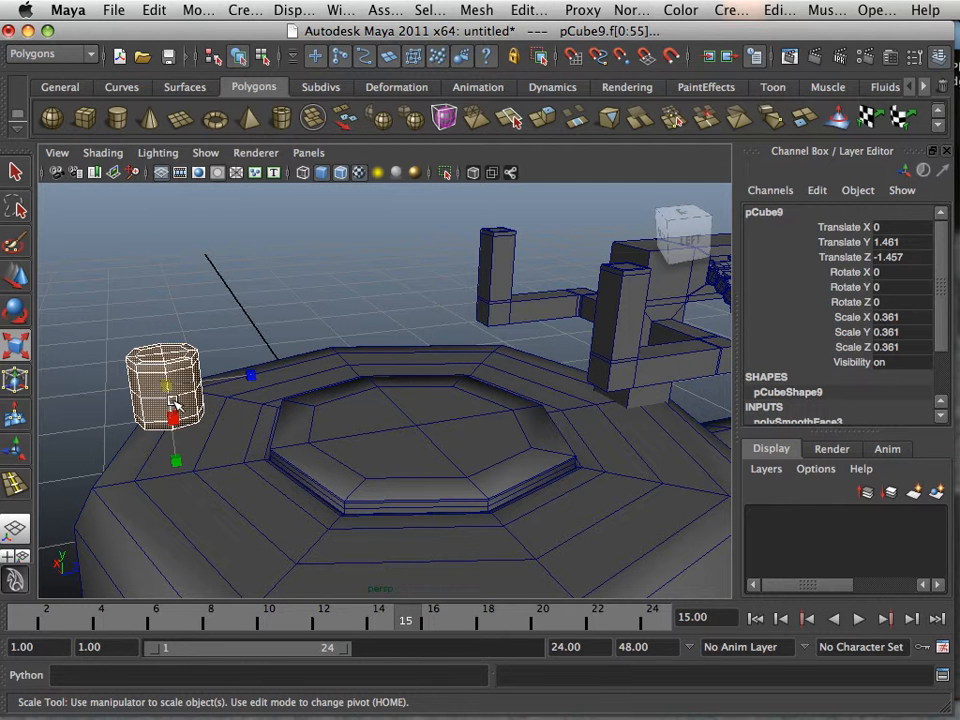
left_click_drag(168, 390, 150, 386)
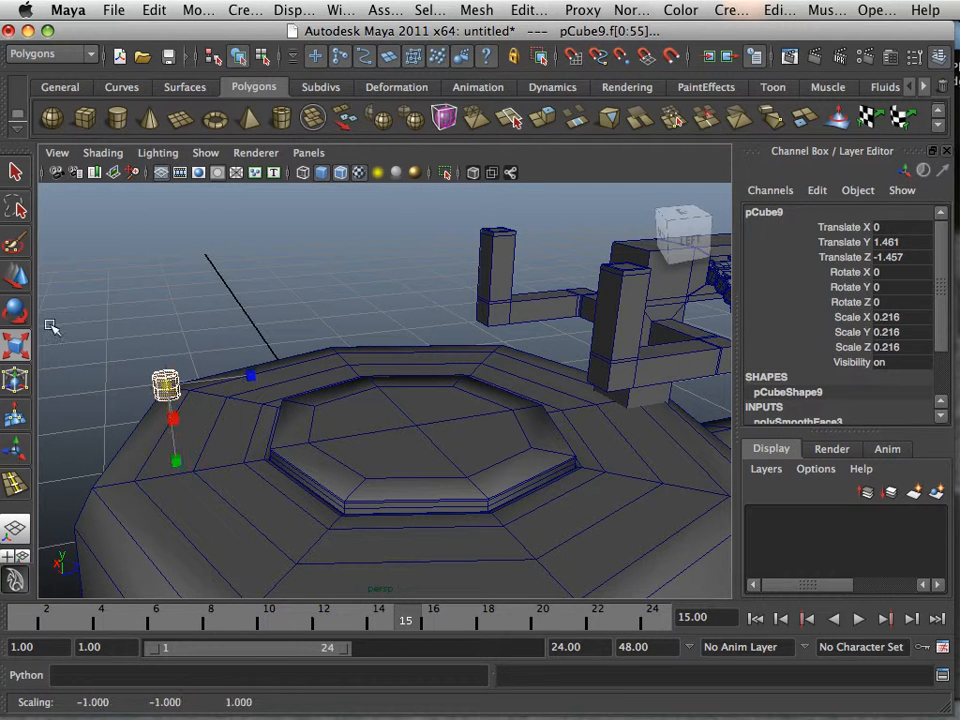
- Lower the smoothed piece onto the turret roof at about Y 1.2, shift it sideways near the rear corner, and deselect it
left_click(10, 285)
left_click_drag(154, 332, 167, 372)
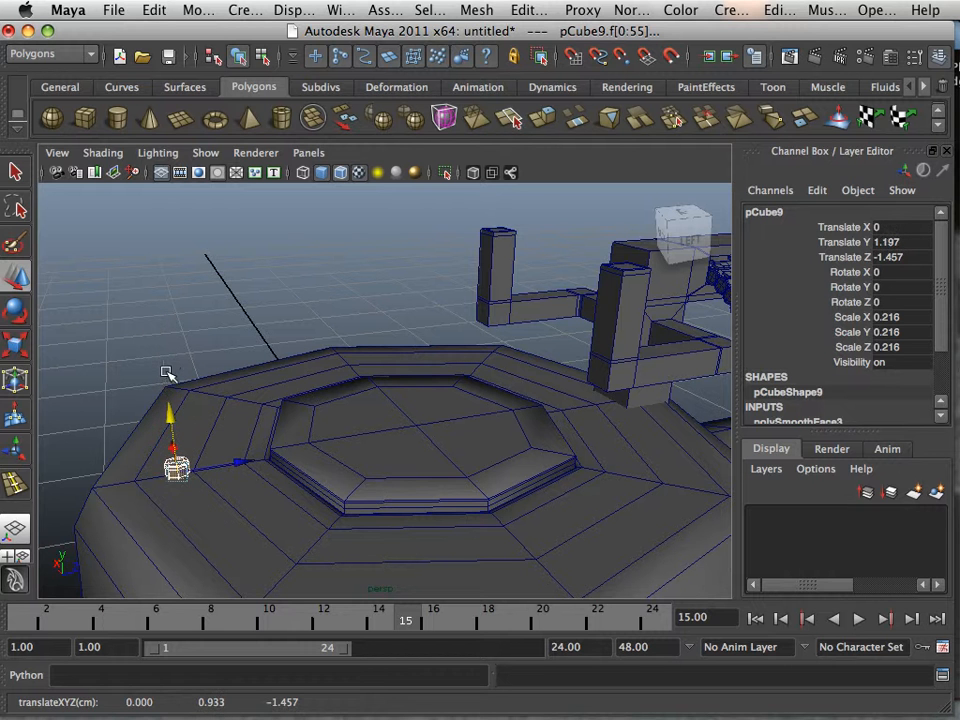
left_click_drag(194, 447, 206, 407, "alt")
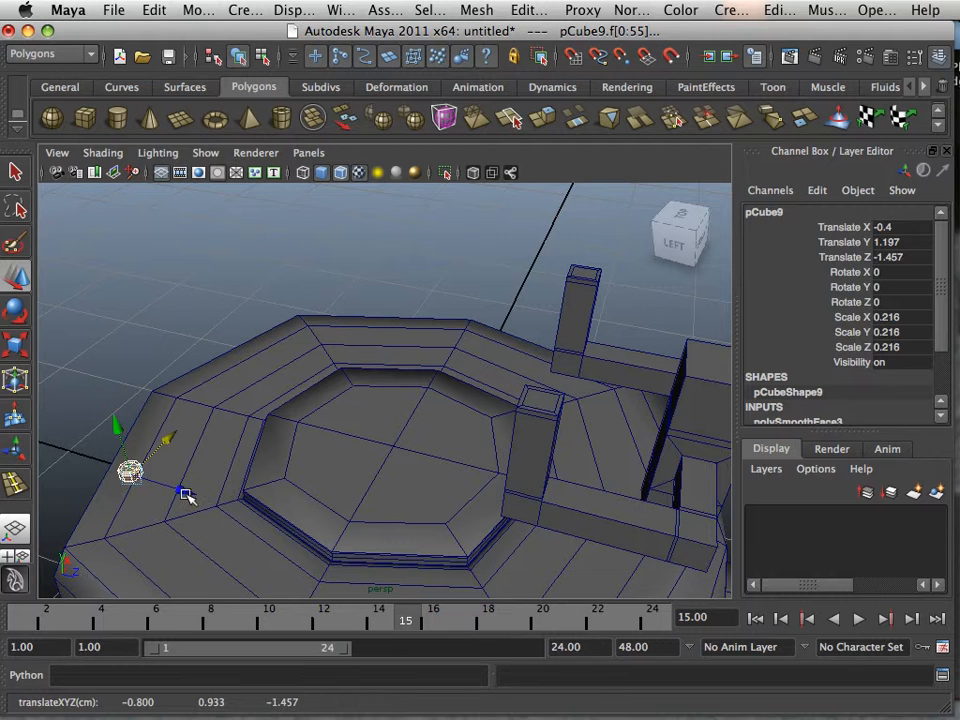
left_click_drag(186, 493, 212, 508)
mouse_move(214, 454)
left_mouse_down()
mouse_move(196, 487)
mouse_move(207, 457)
mouse_move(217, 460)
left_mouse_up()
left_click(114, 448)
- Examine how the small round base sits on the turret roof, up close and from a distance
scroll(185, 485, "down", 4)
right_click_drag(219, 461, 283, 499, "alt")
middle_click_drag(283, 499, 334, 504, "alt")
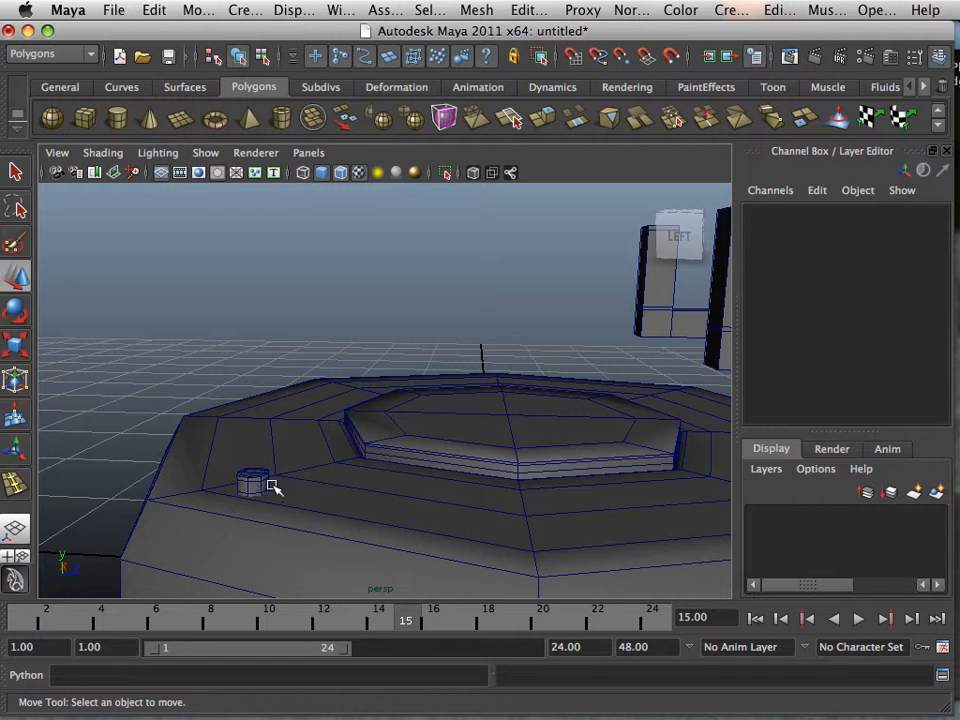
left_click_drag(273, 487, 340, 345, "alt")
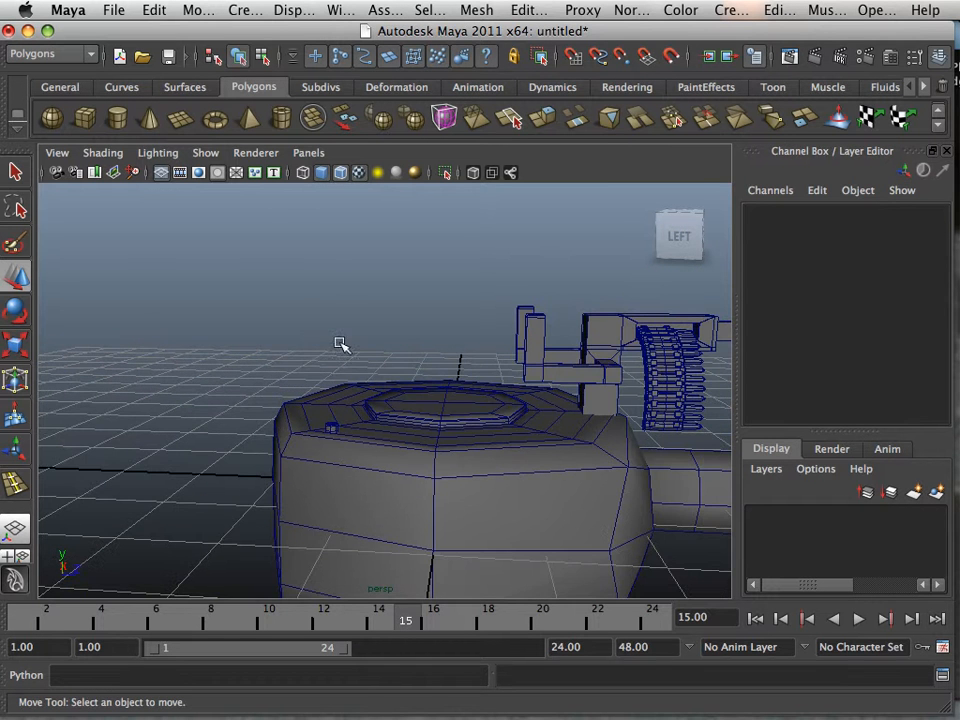
right_click_drag(278, 229, 280, 271, "alt")
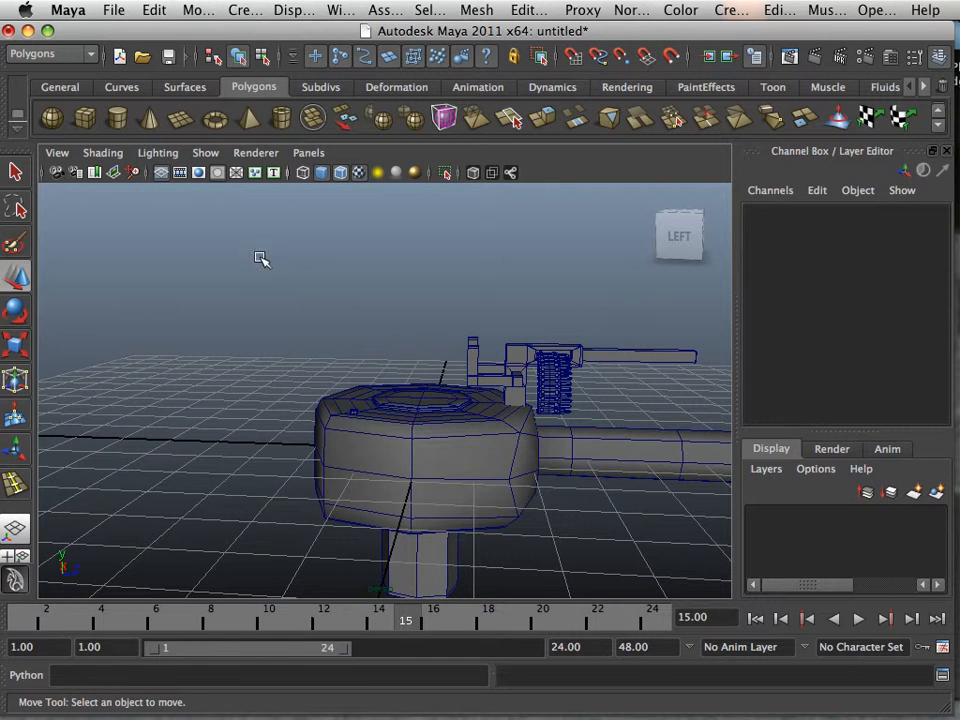
middle_click_drag(262, 258, 256, 369, "alt")
scroll(331, 520, "up", 4)
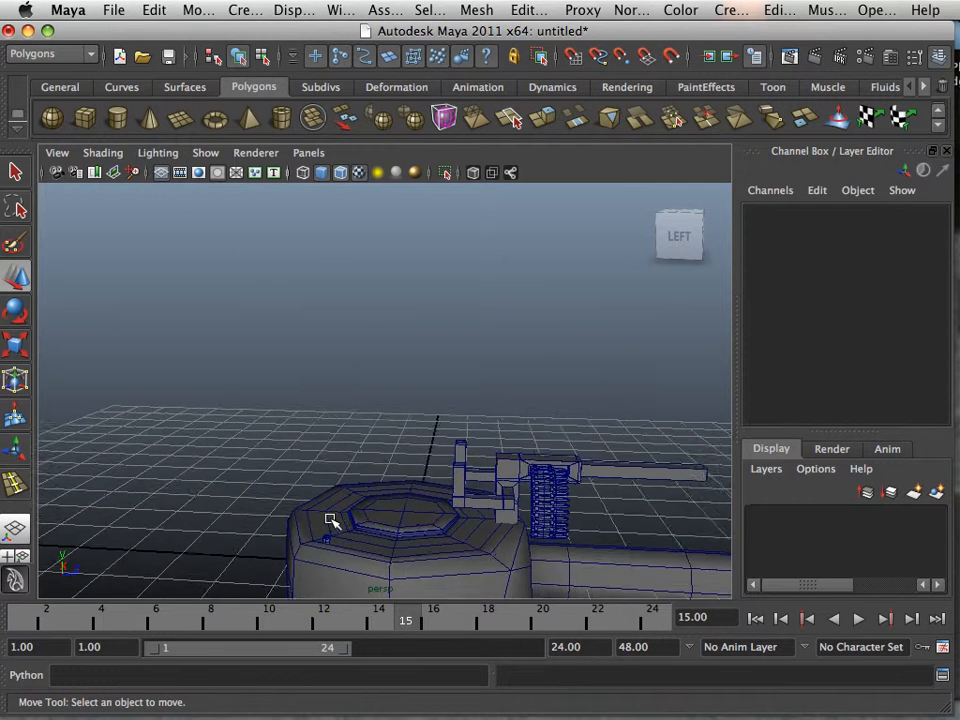
middle_click_drag(324, 529, 318, 472, "alt")
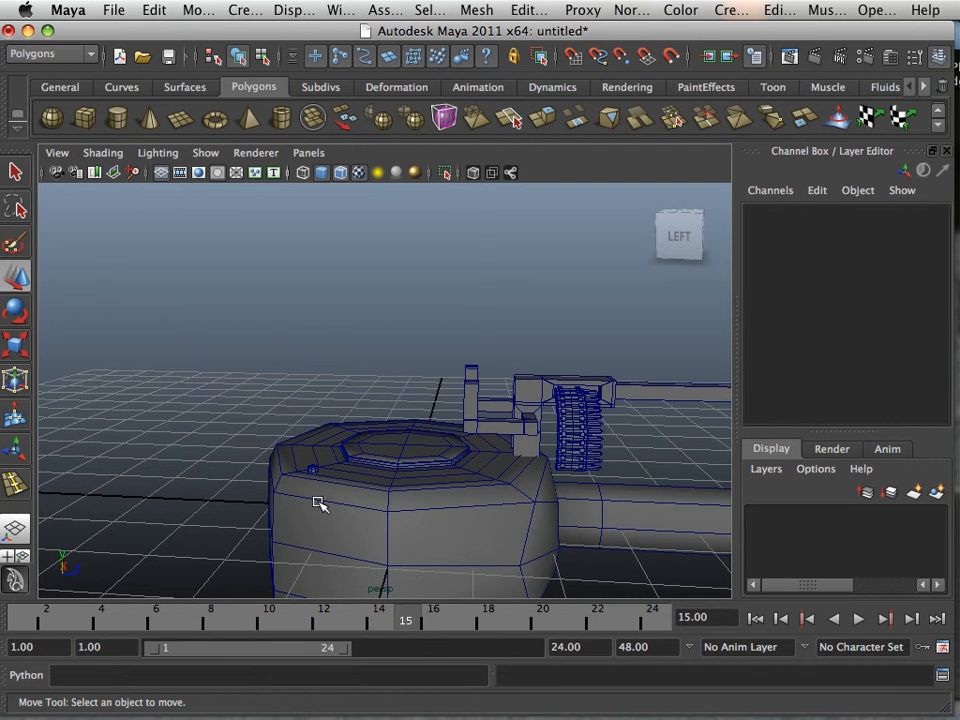
- Show the side view full size around the small roof base and activate the EP Curve tool
key("space")
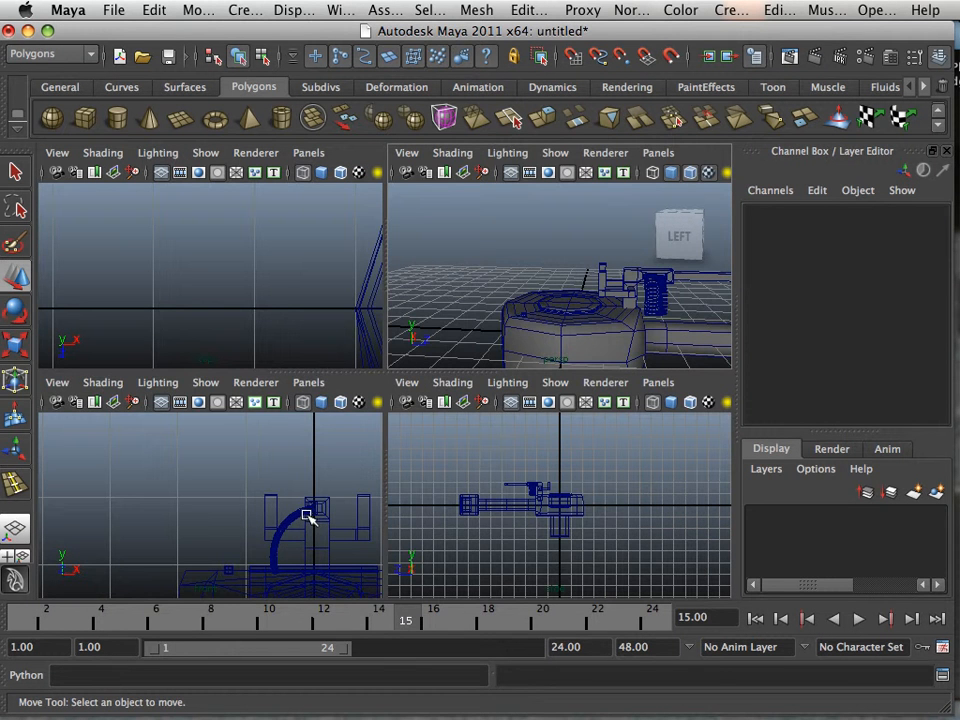
key("space")
scroll(424, 510, "up", 3)
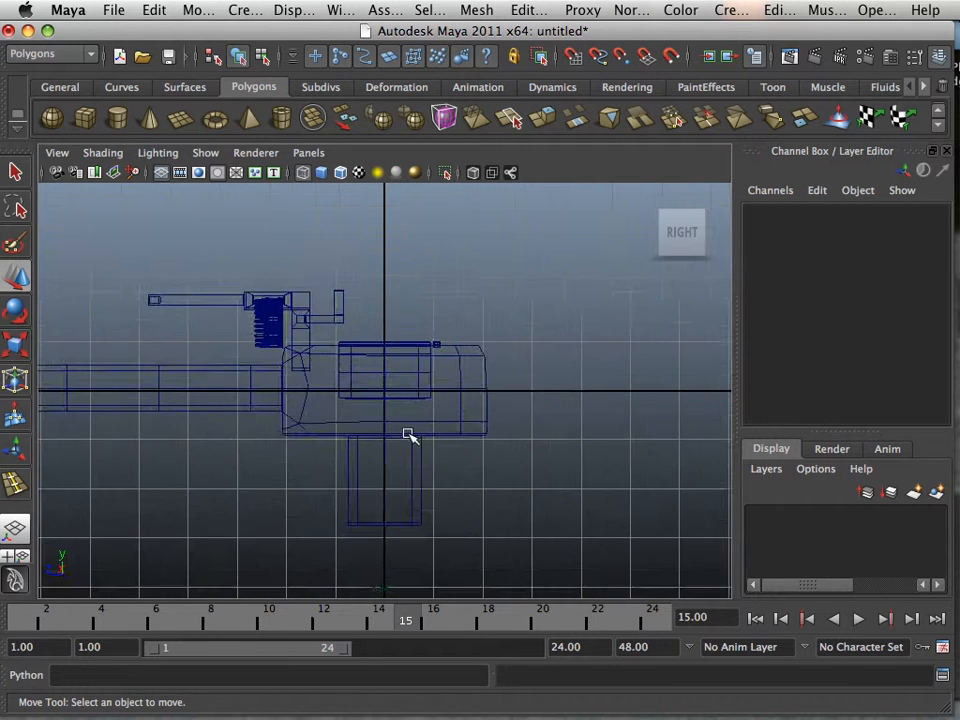
middle_click_drag(407, 435, 335, 513, "alt")
right_click_drag(335, 513, 495, 563, "alt")
middle_click_drag(387, 499, 356, 512, "alt")
scroll(347, 401, "down", 1)
scroll(347, 401, "up", 1)
left_click(121, 87)
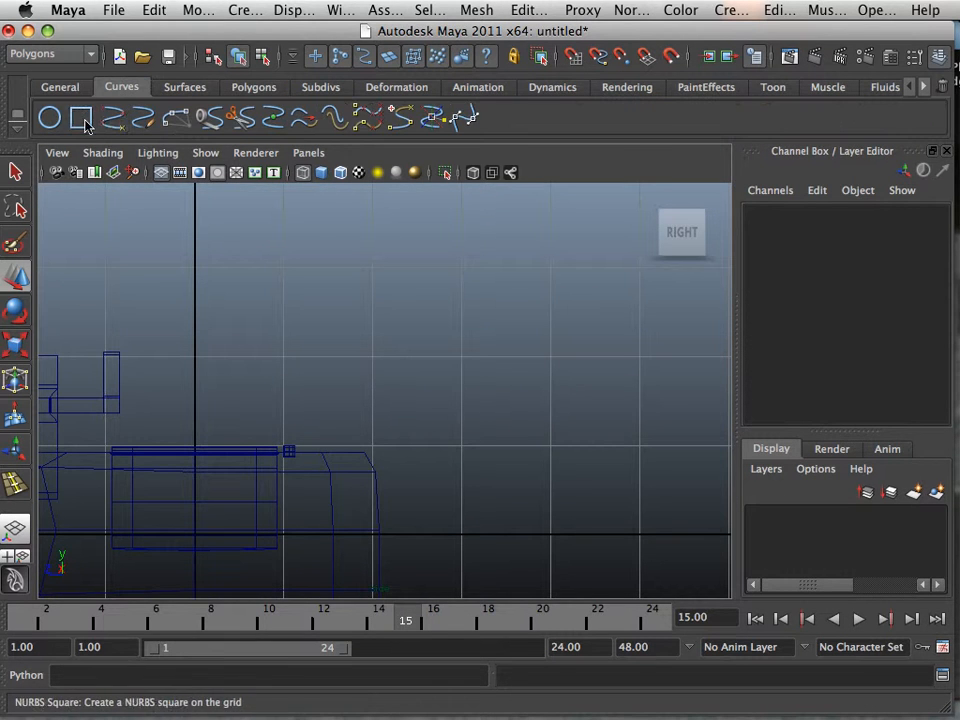
left_click(108, 122)
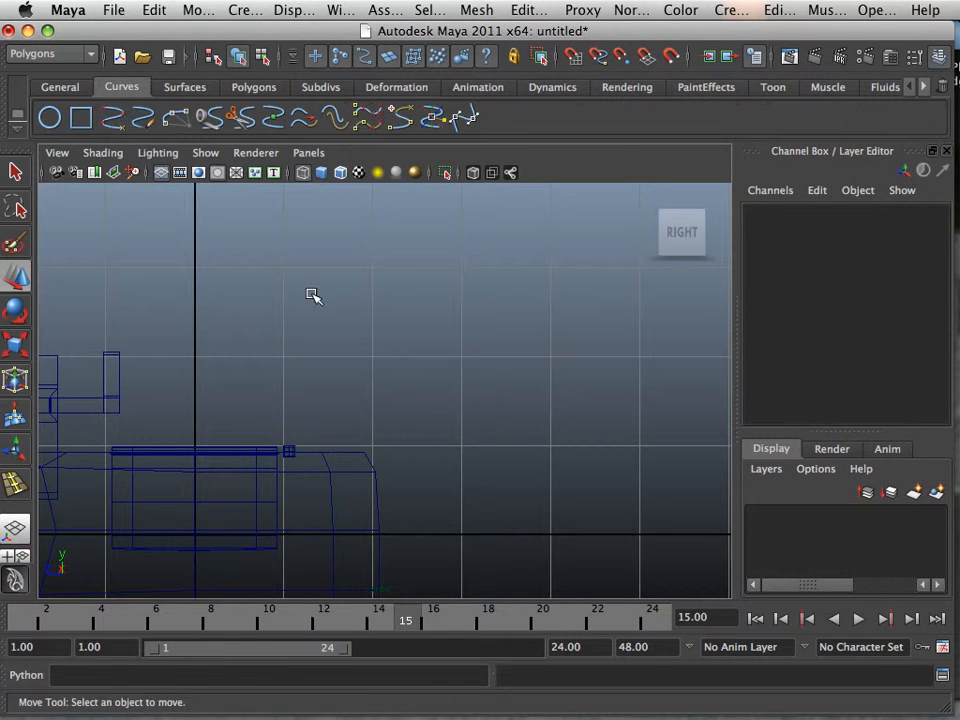
- Review the EP Curve tool's settings and hide them again
left_click(912, 60)
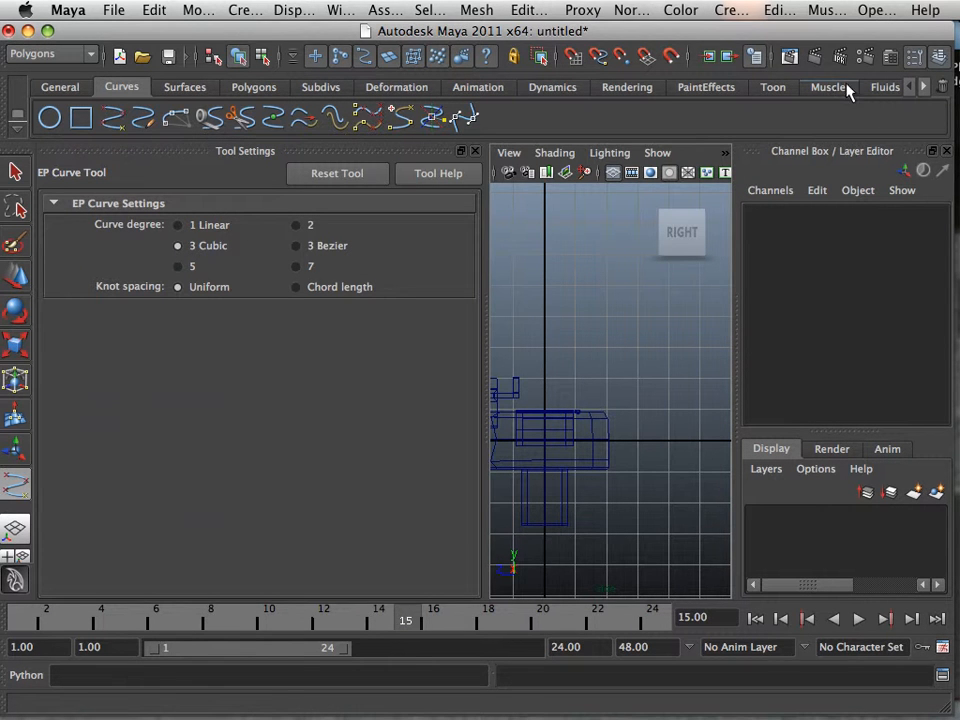
left_click(916, 60)
left_click(916, 60)
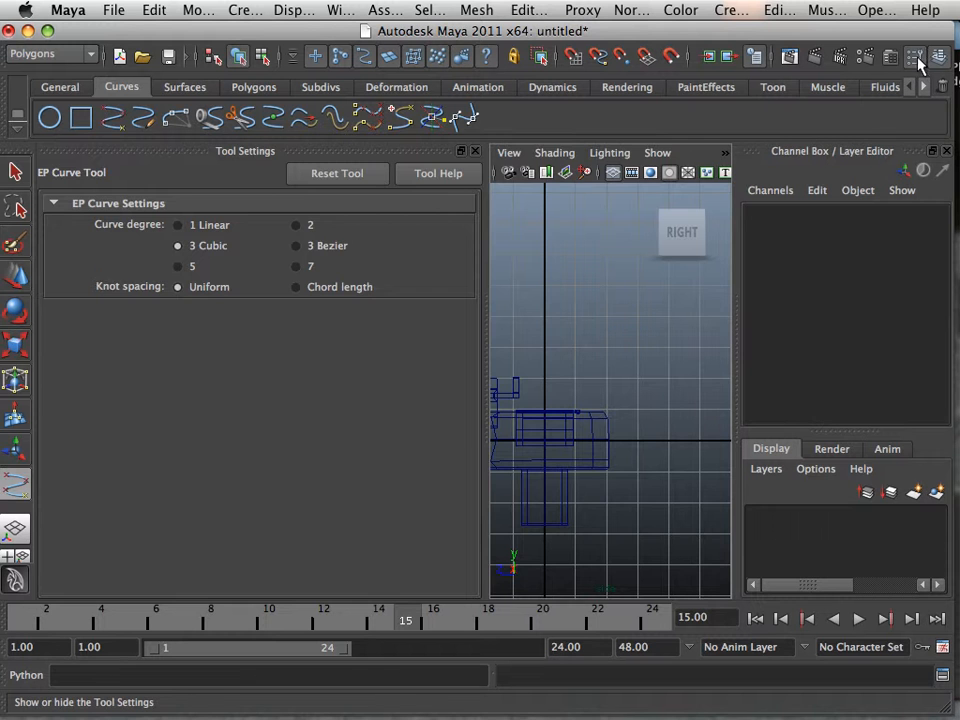
left_click(918, 62)
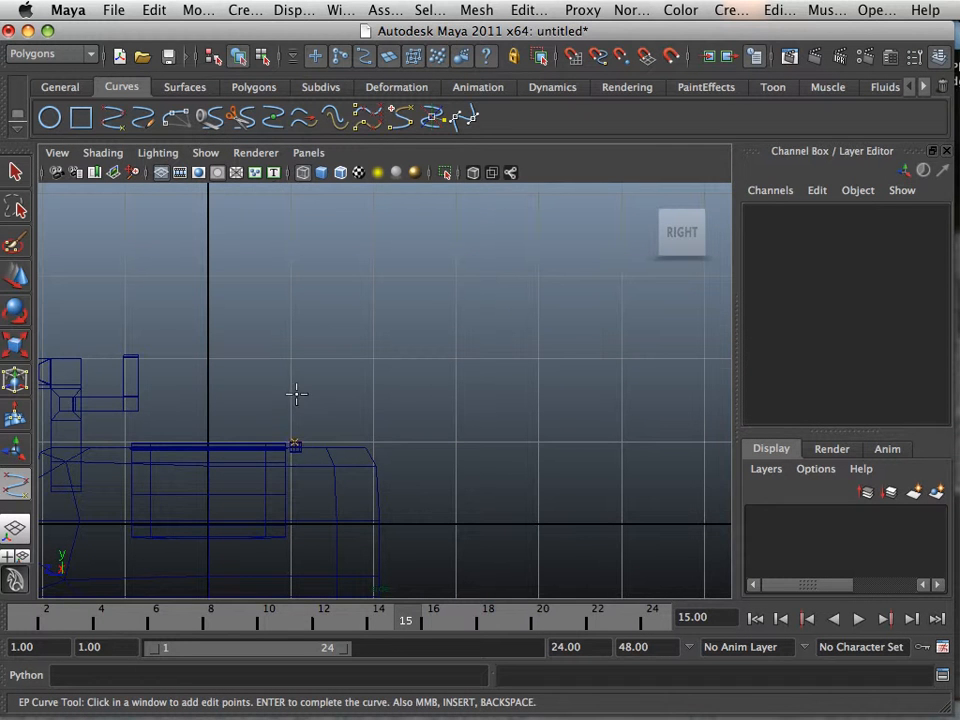
- Draw an EP curve in the side view rising from the roof base and bending rearward to about Y 10.8, and finish it
left_click(296, 393)
scroll(296, 390, "down", 4)
left_click(357, 272)
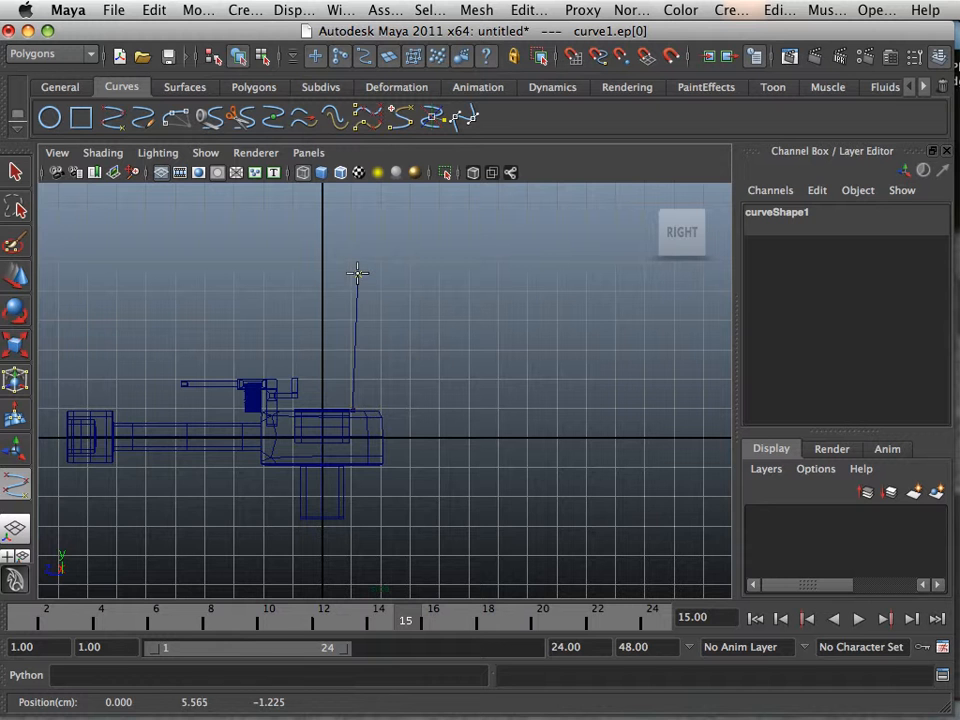
scroll(358, 257, "down", 4)
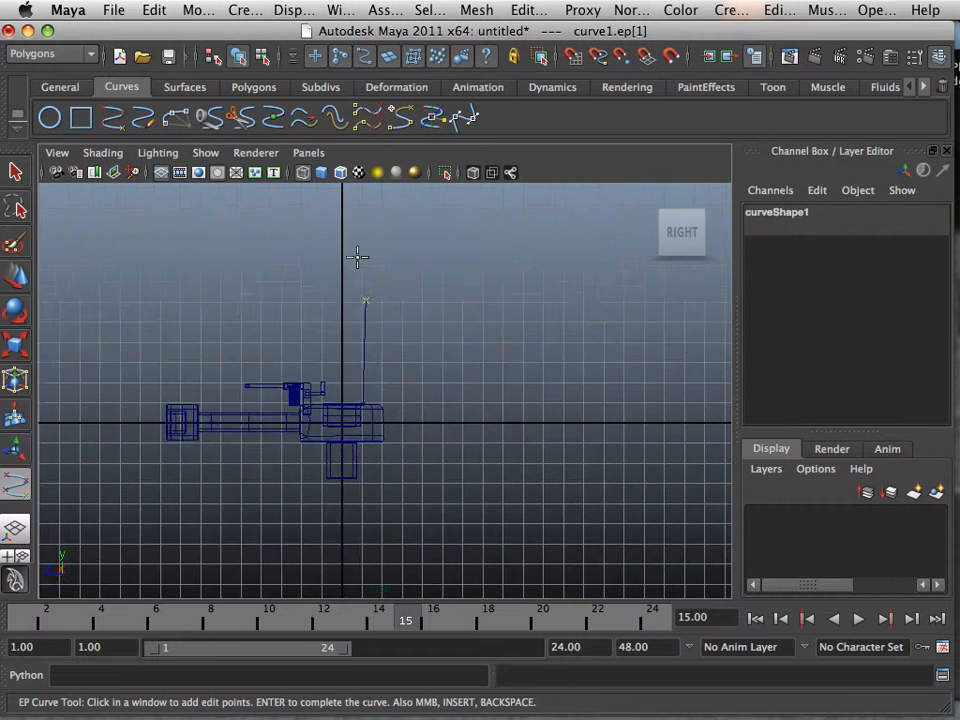
left_click(400, 242)
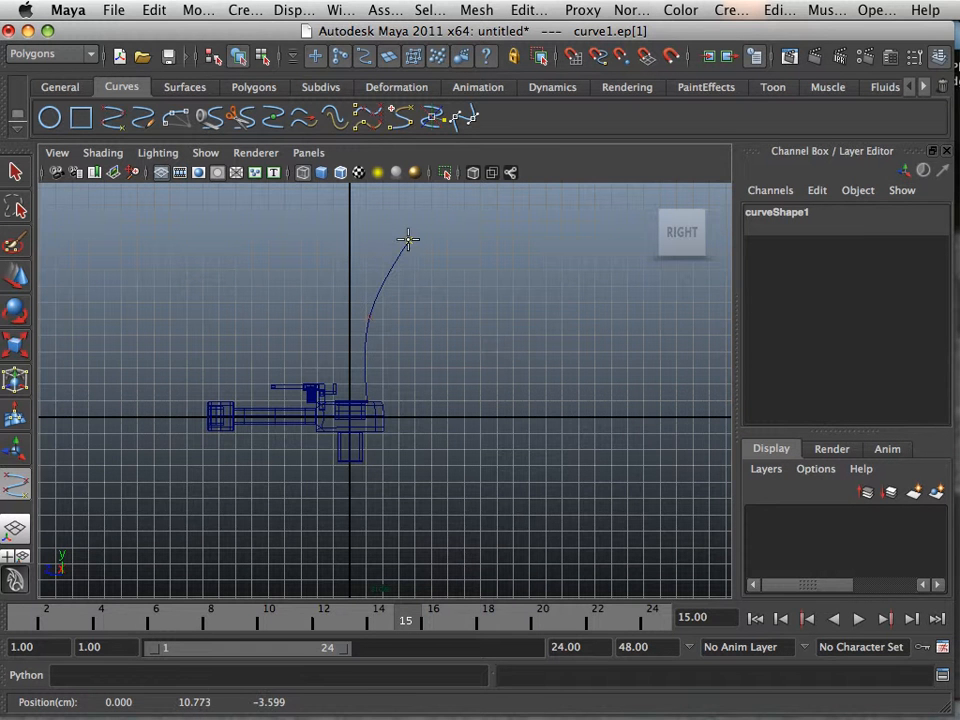
left_click(417, 245)
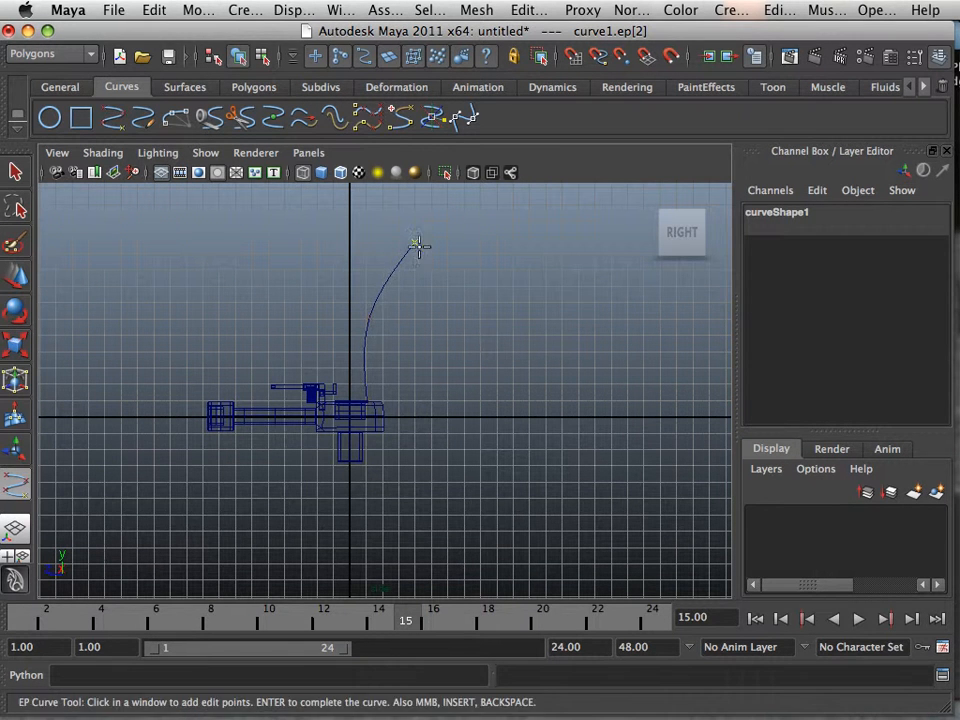
left_click(15, 172)
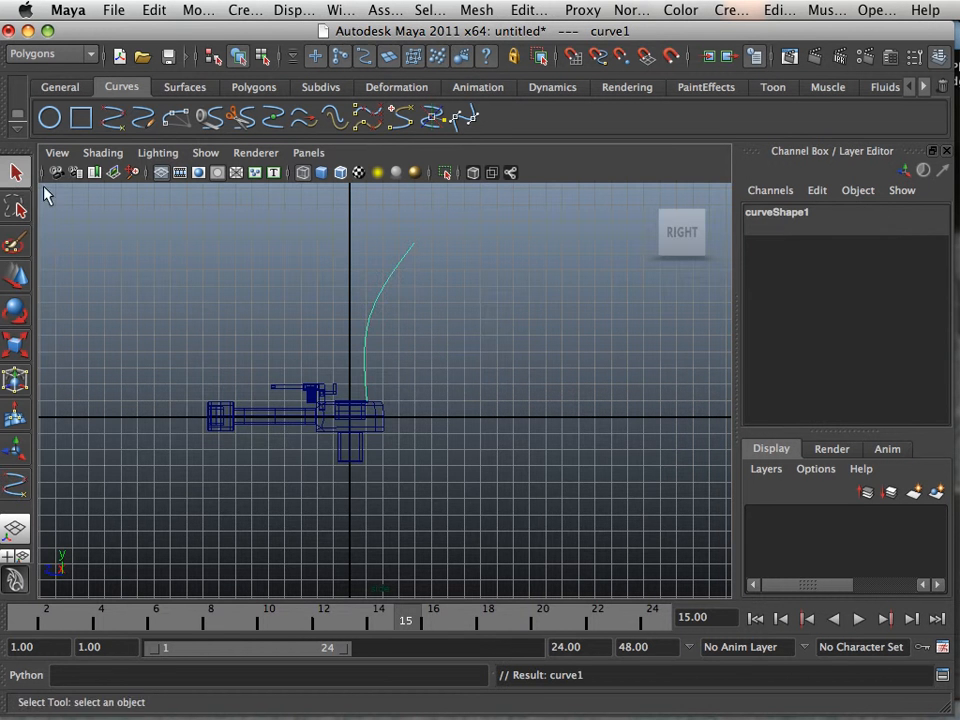
- Display the curve's control vertices and shift the one just above its base rearward to about Z -1.1
key("space")
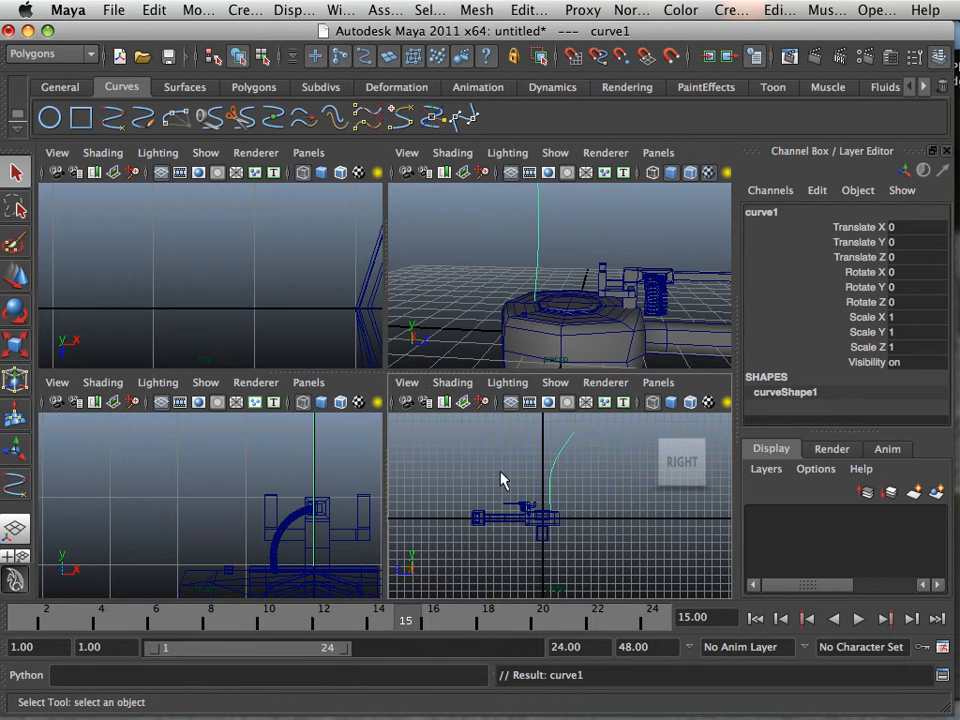
key("space")
scroll(386, 403, "up", 3)
scroll(332, 291, "up", 3)
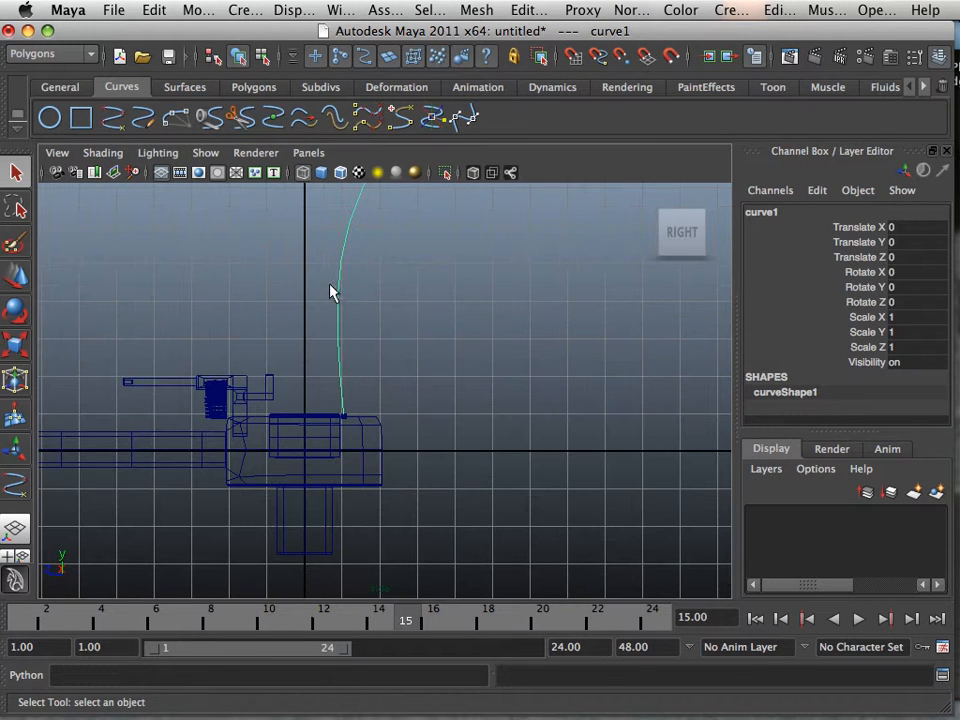
right_click_drag(336, 289, 291, 274)
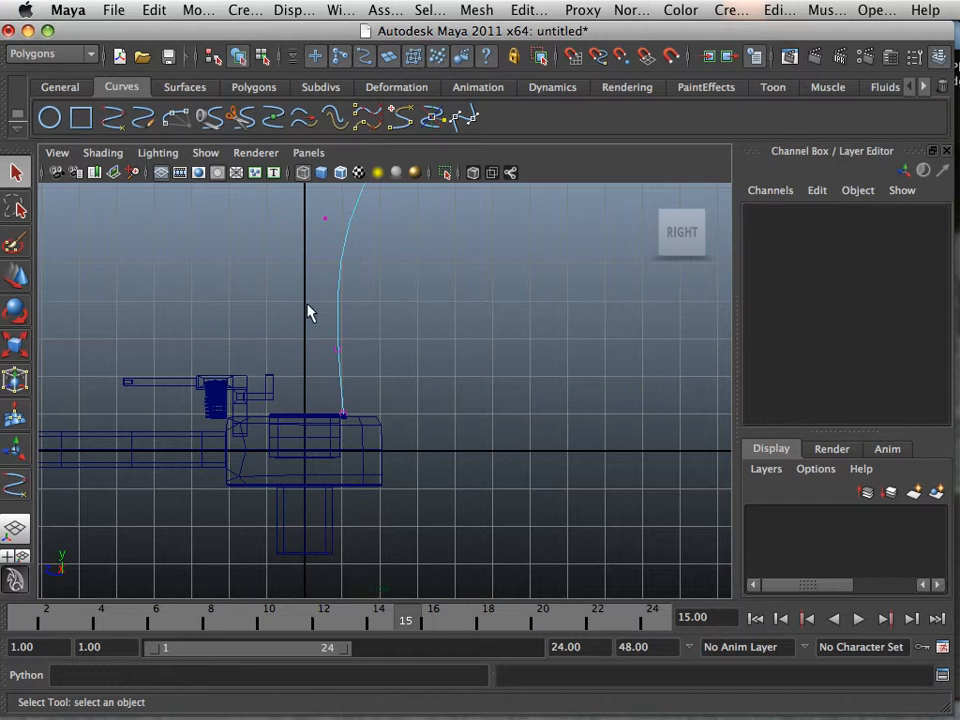
left_click_drag(308, 313, 377, 381)
left_click(9, 283)
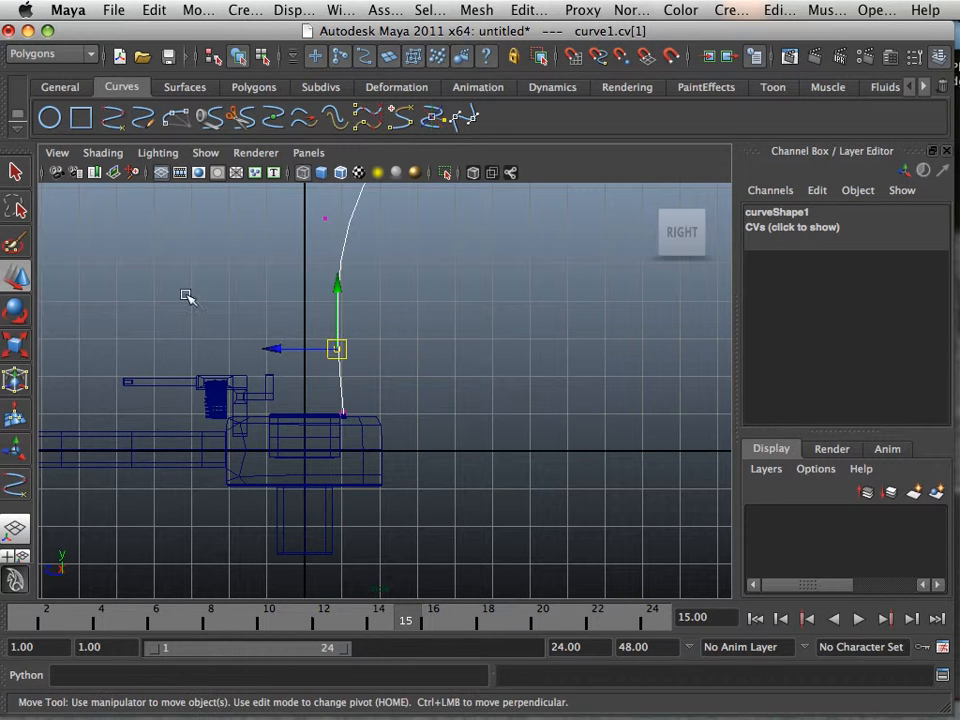
left_click_drag(279, 348, 287, 349)
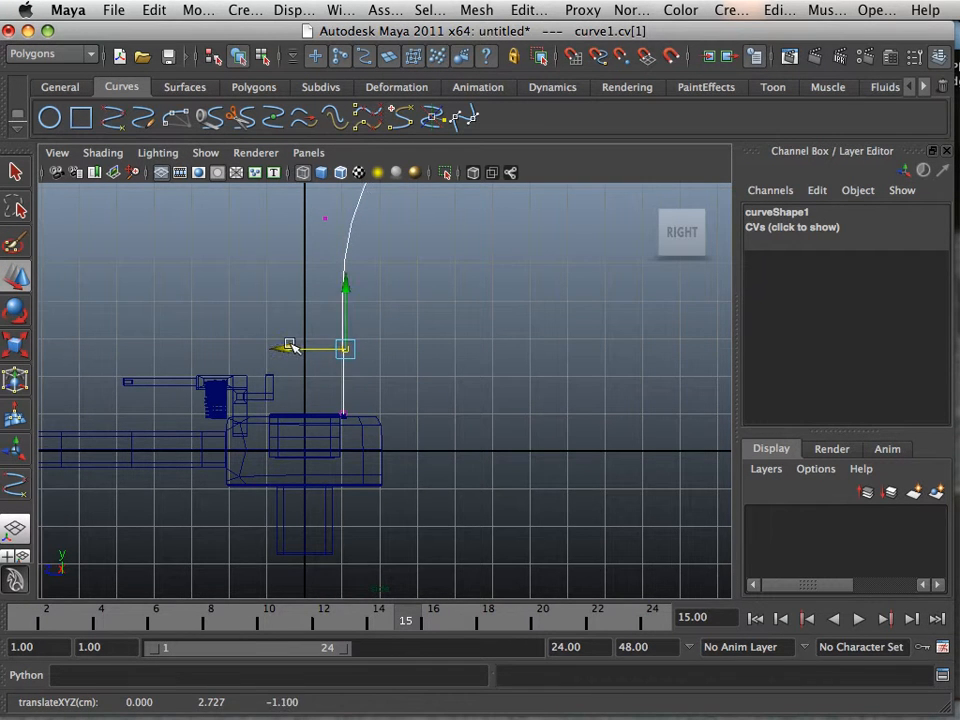
- Shift the curve's third control vertex from the base rearward to about Z -0.79
middle_click_drag(289, 346, 262, 432, "alt")
left_click(282, 304)
left_click_drag(244, 303, 257, 307)
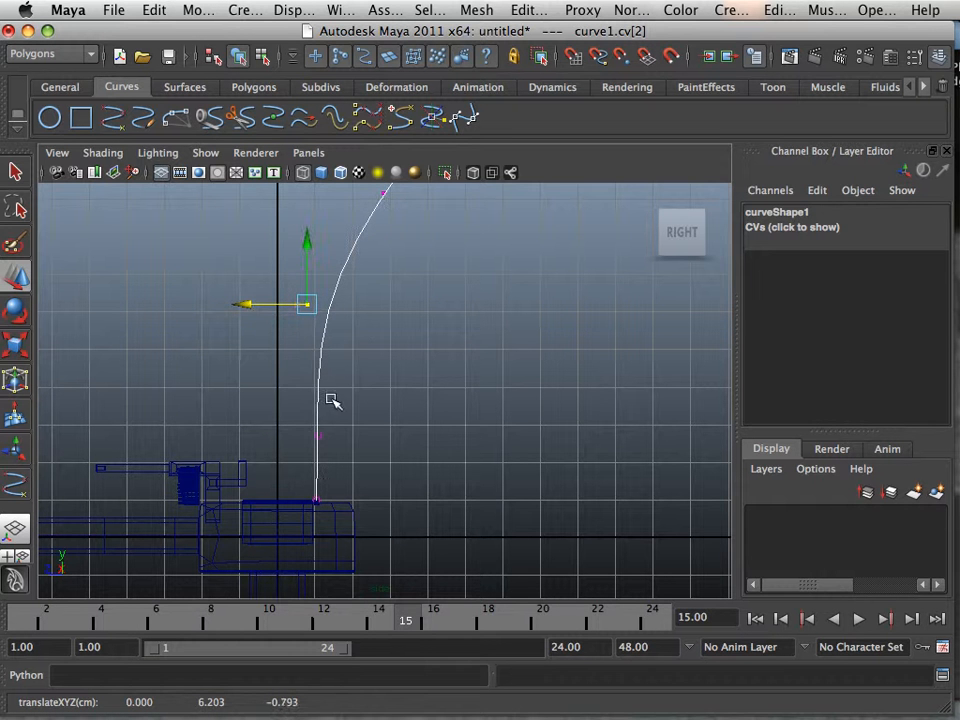
- Return to the full-size perspective view and select the whole curve in object mode
key("space")
key("space")
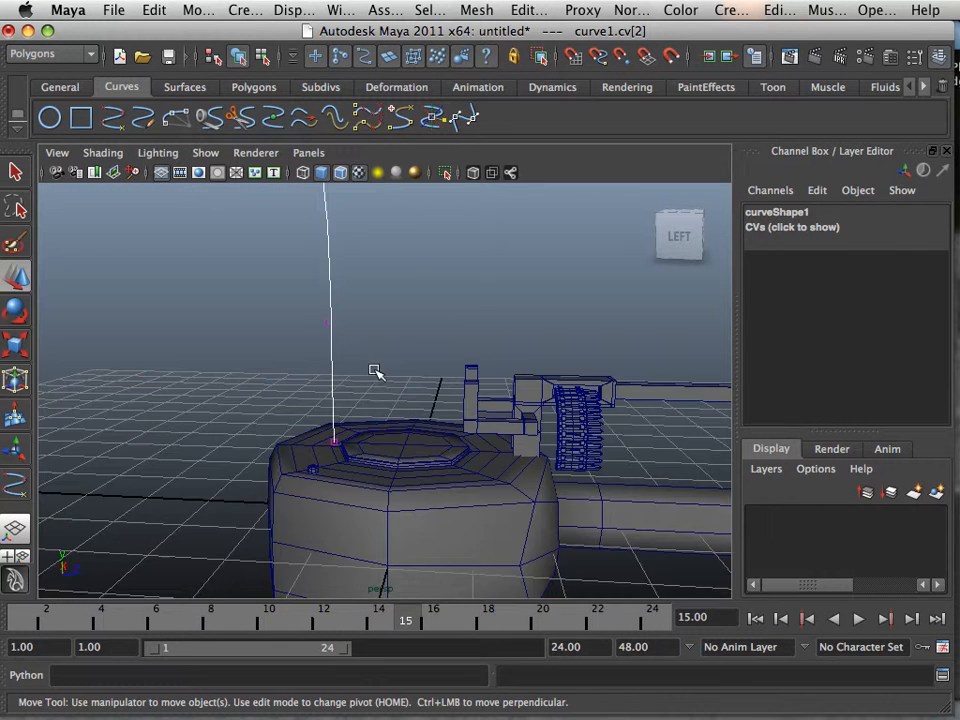
scroll(375, 372, "up", 5)
scroll(278, 463, "up", 5)
middle_click_drag(266, 491, 373, 347, "alt")
left_click_drag(373, 347, 232, 402, "alt")
right_click_drag(232, 402, 336, 294)
left_click(228, 336)
scroll(245, 342, "down", 3)
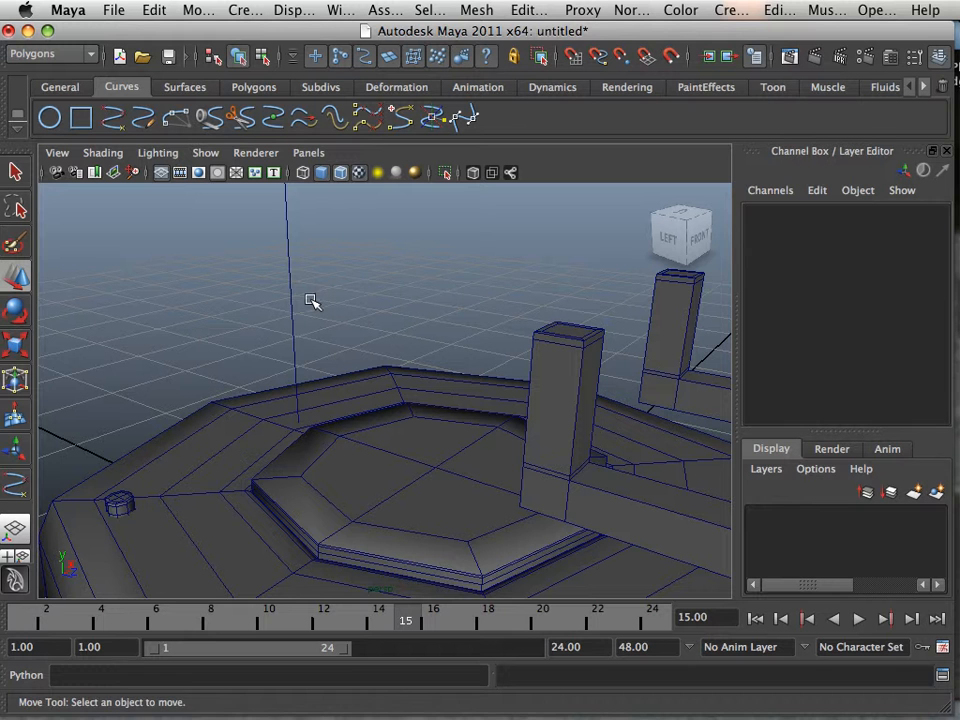
scroll(241, 418, "down", 2)
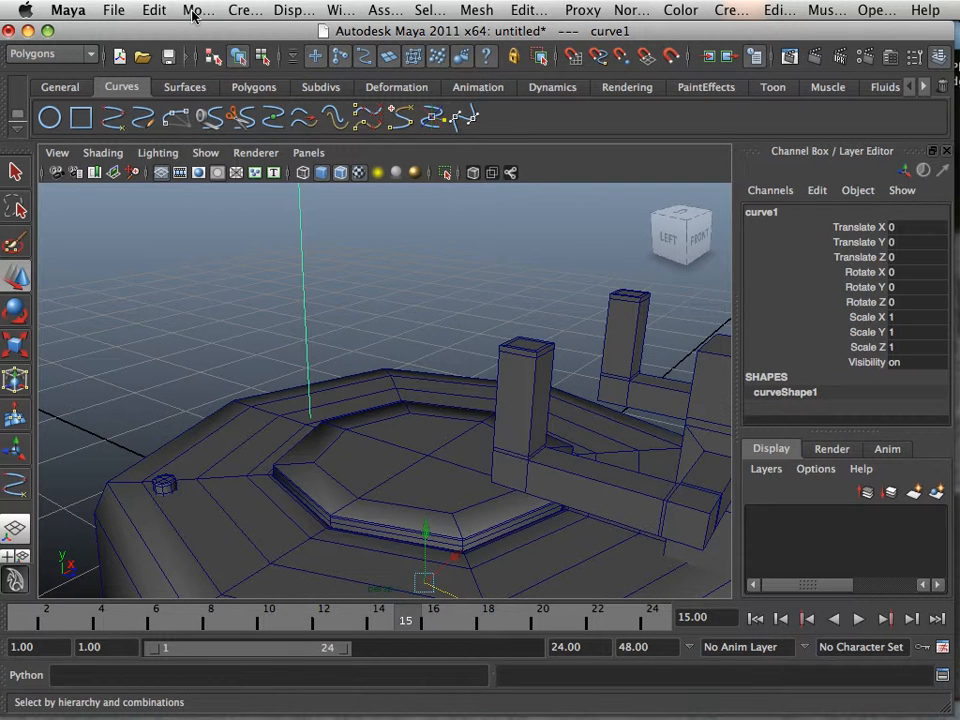
scroll(337, 230, "down", 3)
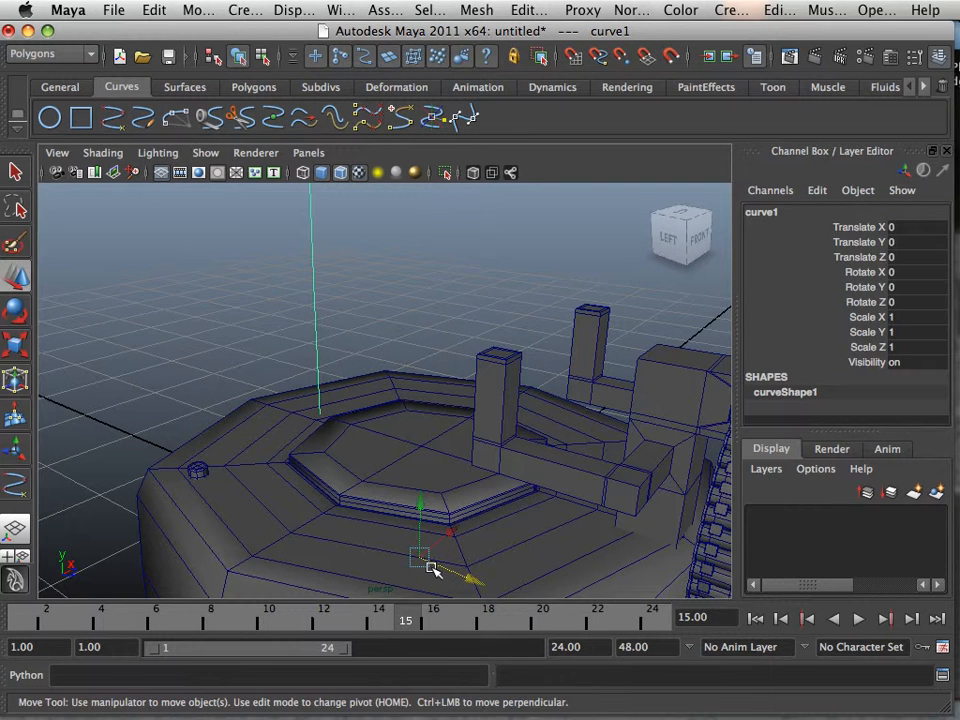
- Move the curve's pivot onto the curve's lower end using curve snapping
key("Home")
left_click_drag(421, 563, 358, 345)
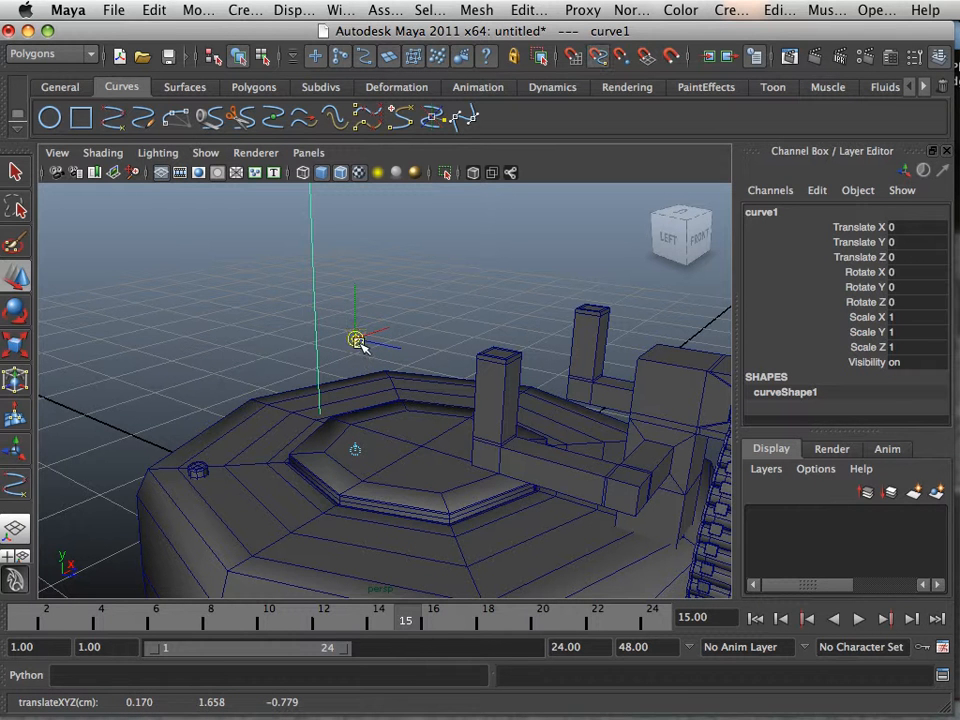
left_click_drag(360, 344, 272, 537)
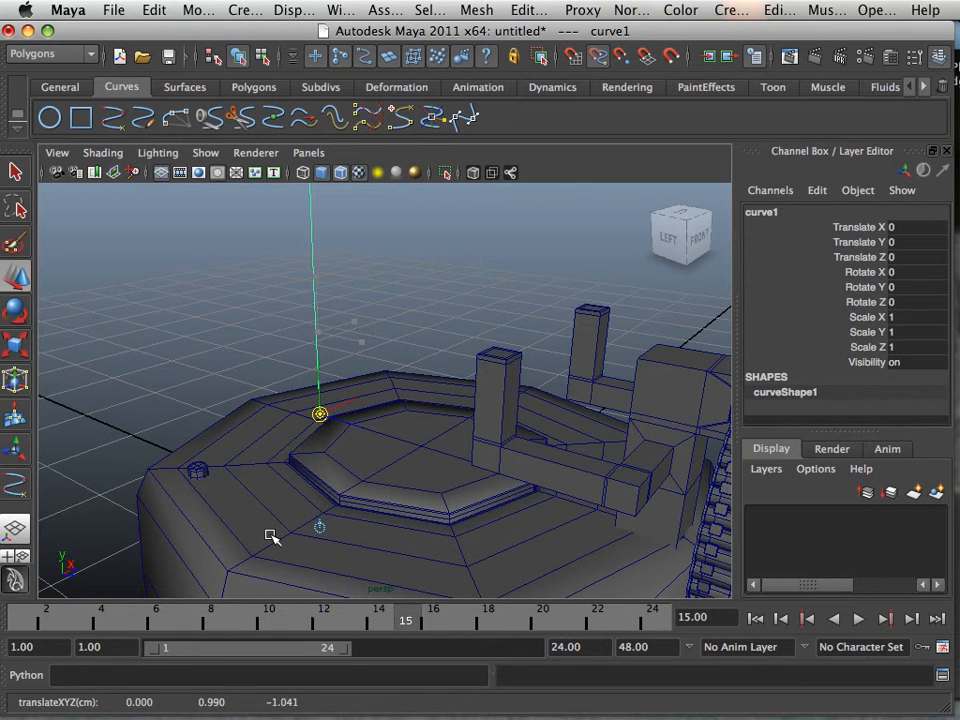
key("Home")
- Vertex-snap the curve's lower end to the centre of the small round base's top
scroll(245, 516, "up", 4)
left_click_drag(200, 515, 242, 513, "alt")
middle_click_drag(242, 513, 375, 416, "alt")
left_click_drag(375, 416, 394, 446, "alt")
right_click_drag(394, 446, 448, 472, "alt")
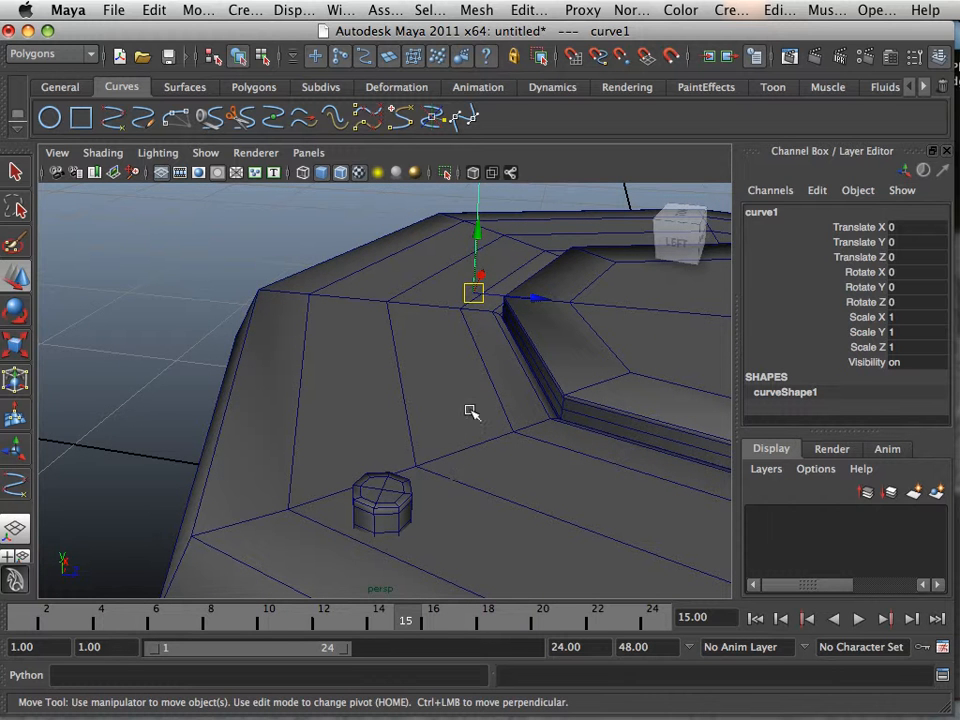
key("v")
left_click_drag(476, 295, 379, 493)
- Select all the top faces of the small round base, including the bevelled outer ring, together with the curve
mouse_move(447, 524)
left_mouse_down("alt")
mouse_move(474, 529)
mouse_move(418, 508)
mouse_move(497, 499)
mouse_move(430, 508)
mouse_move(454, 506)
left_mouse_up("alt")
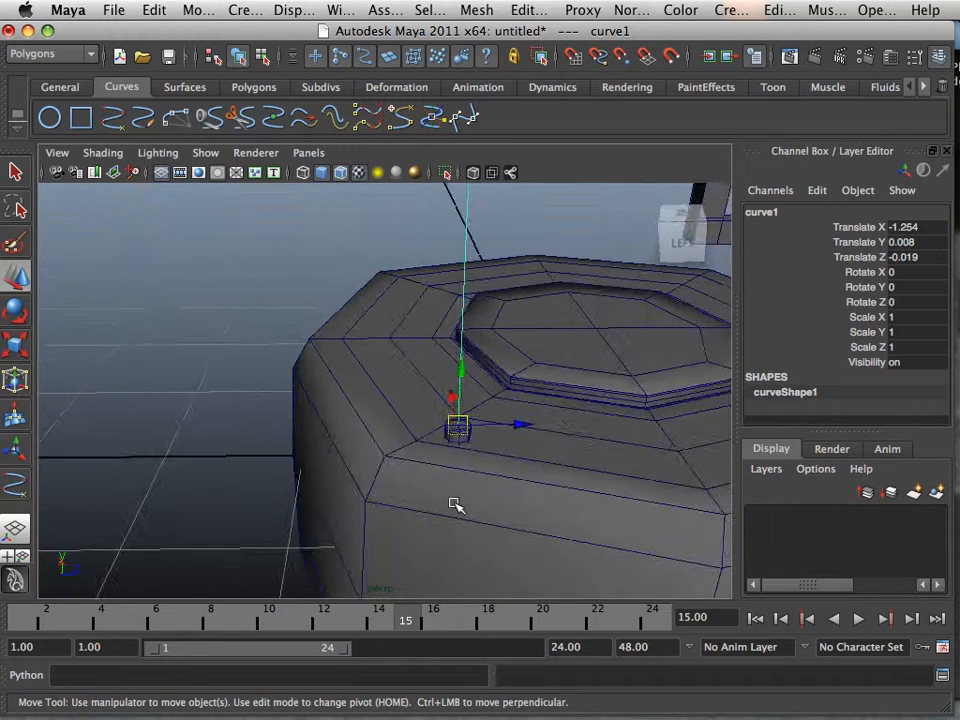
right_click_drag(454, 506, 499, 512, "alt")
middle_click_drag(499, 512, 374, 488, "alt")
scroll(376, 489, "up", 8)
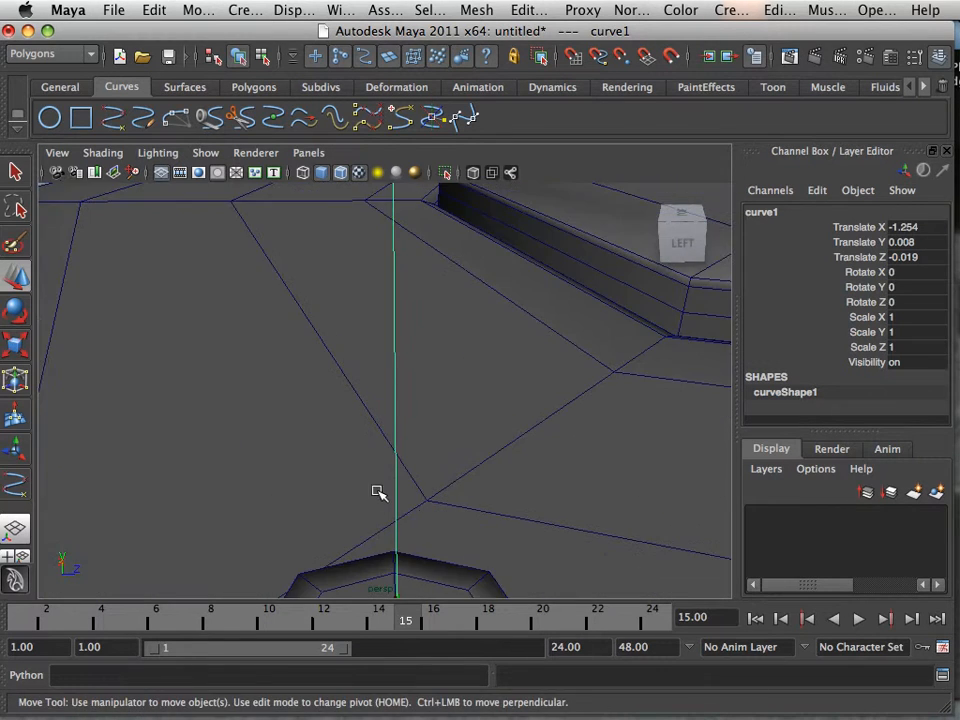
middle_click_drag(412, 522, 416, 482, "alt")
right_click_drag(420, 490, 424, 392)
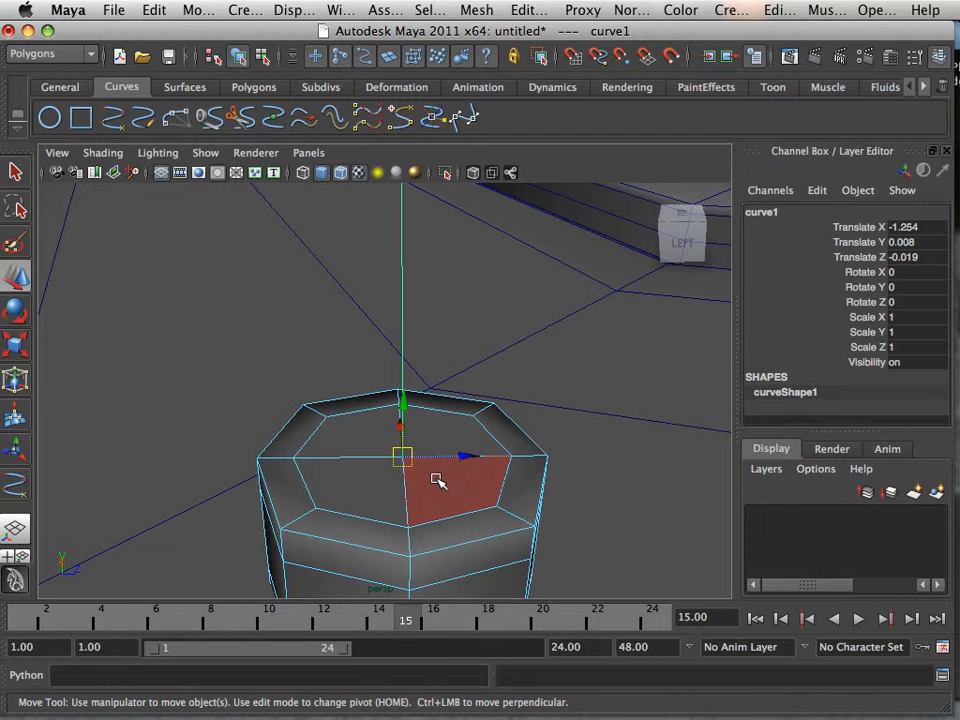
left_click(502, 497)
left_click(470, 412, "shift")
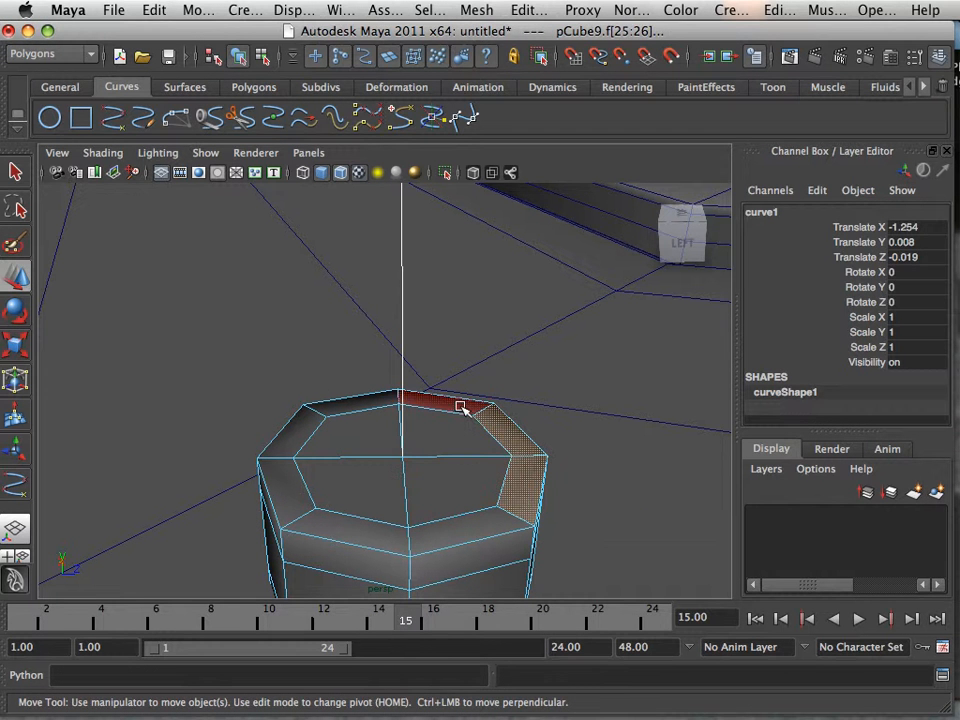
left_click(448, 418, "shift")
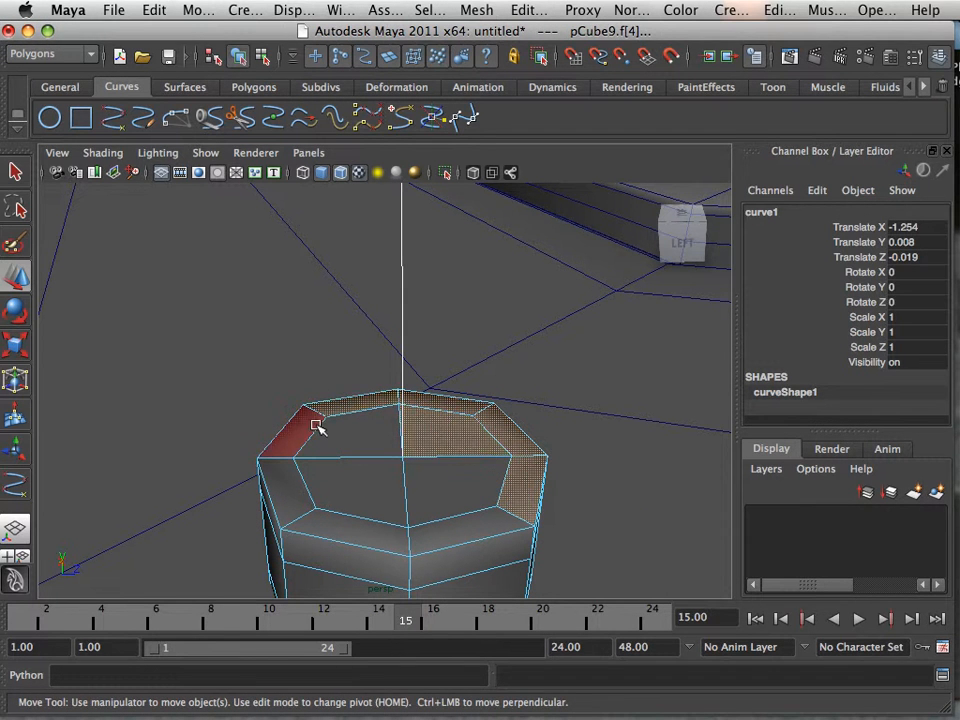
left_click(339, 439, "shift")
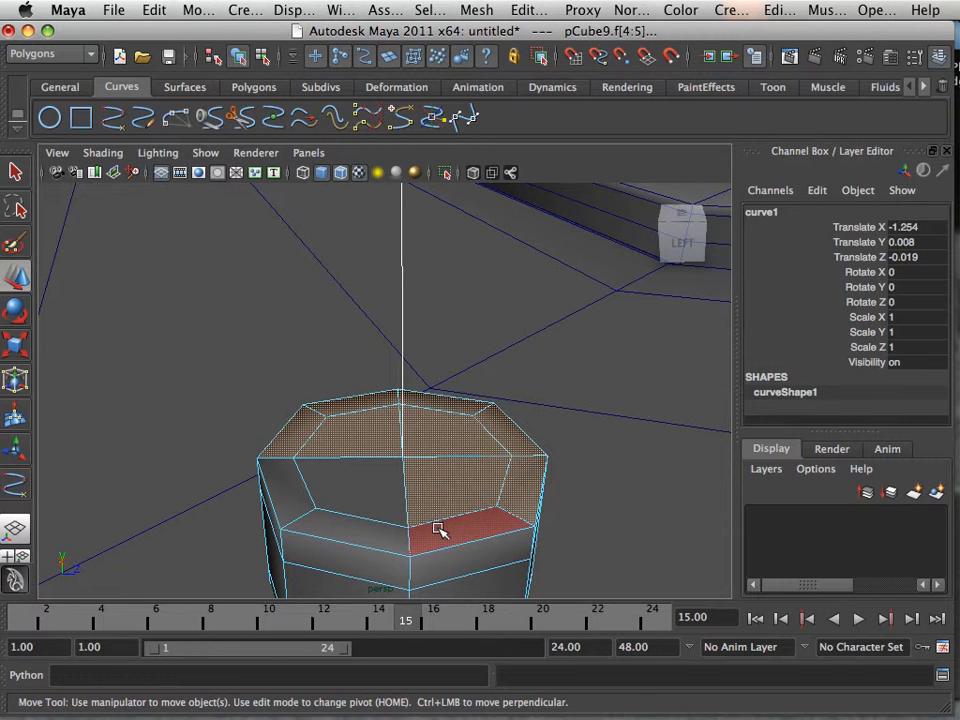
left_click(373, 506, "shift")
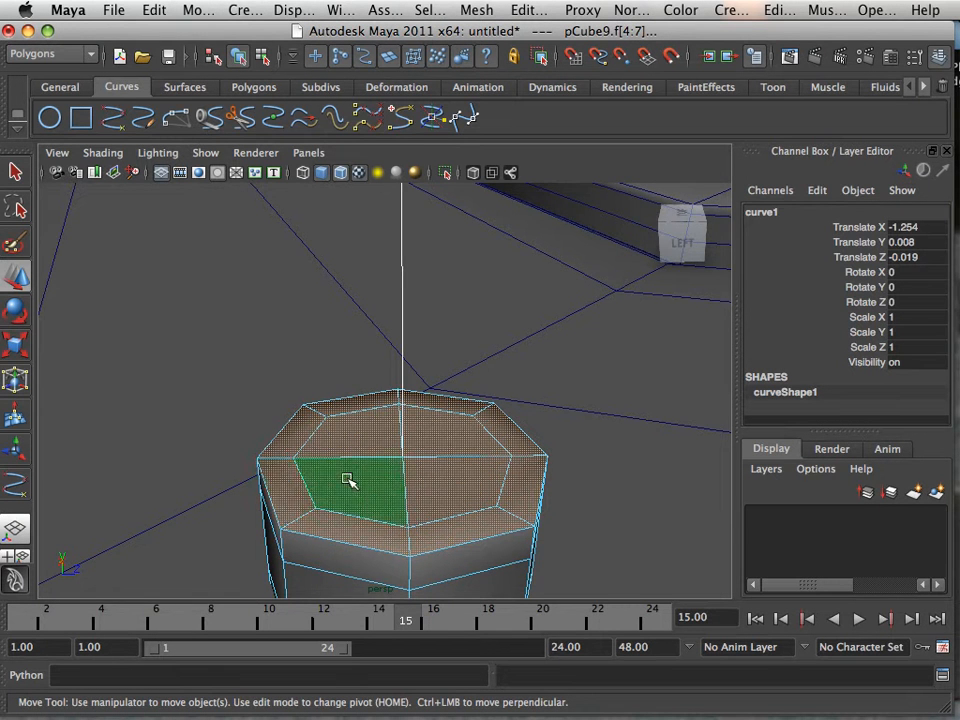
scroll(347, 481, "down", 4)
right_click_drag(394, 341, 415, 305)
left_click(380, 314)
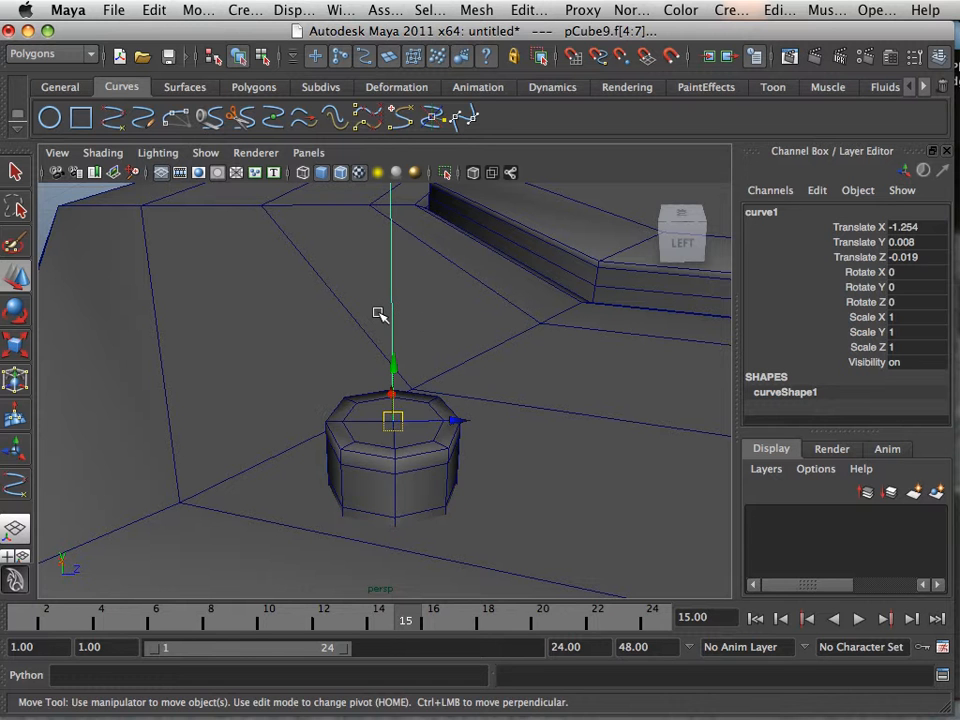
key("ctrl+z")
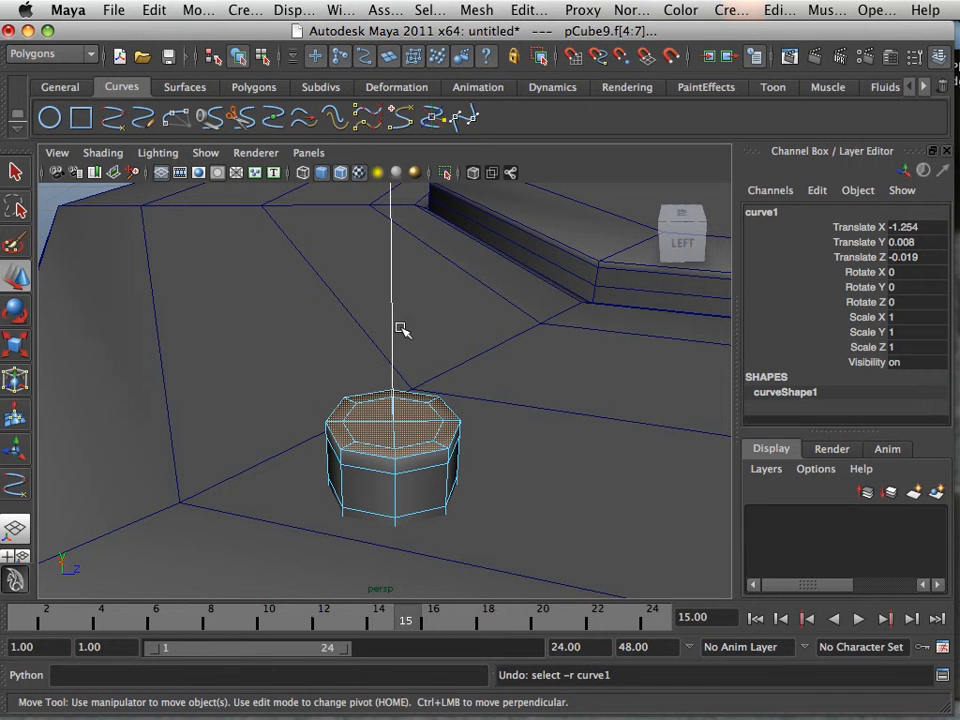
- Open the Outliner, find the curve's entry near the end of the list, and move the window clear of the model
mouse_move(392, 342)
left_mouse_down("alt")
mouse_move(403, 364)
mouse_move(394, 341)
left_mouse_up("alt")
middle_click_drag(393, 341, 303, 323, "alt")
scroll(349, 373, "up", 7)
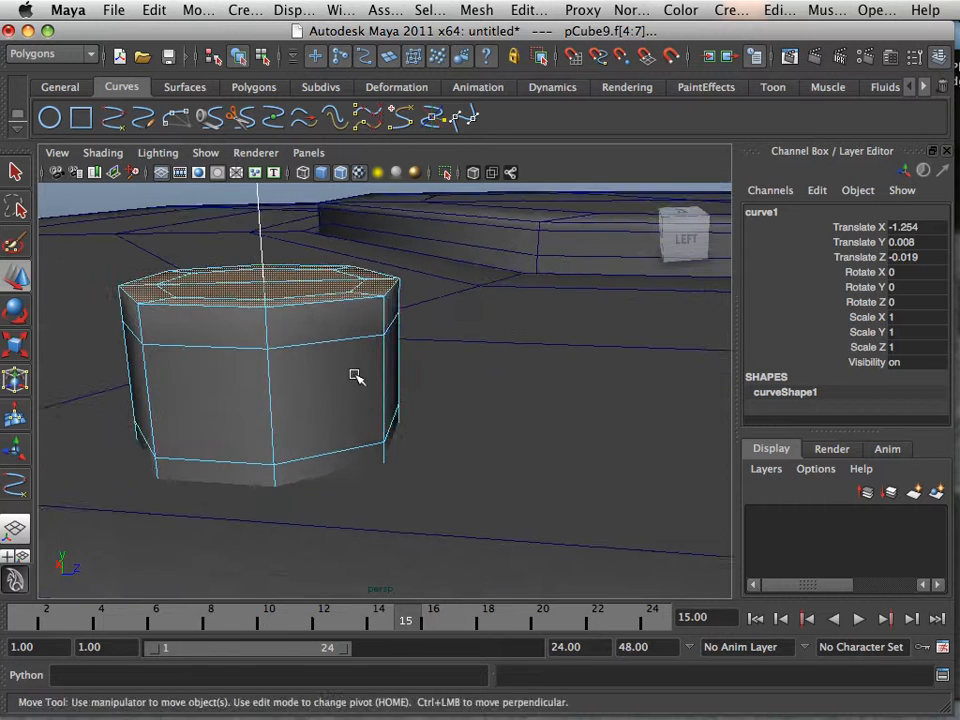
middle_click_drag(277, 241, 370, 400, "alt")
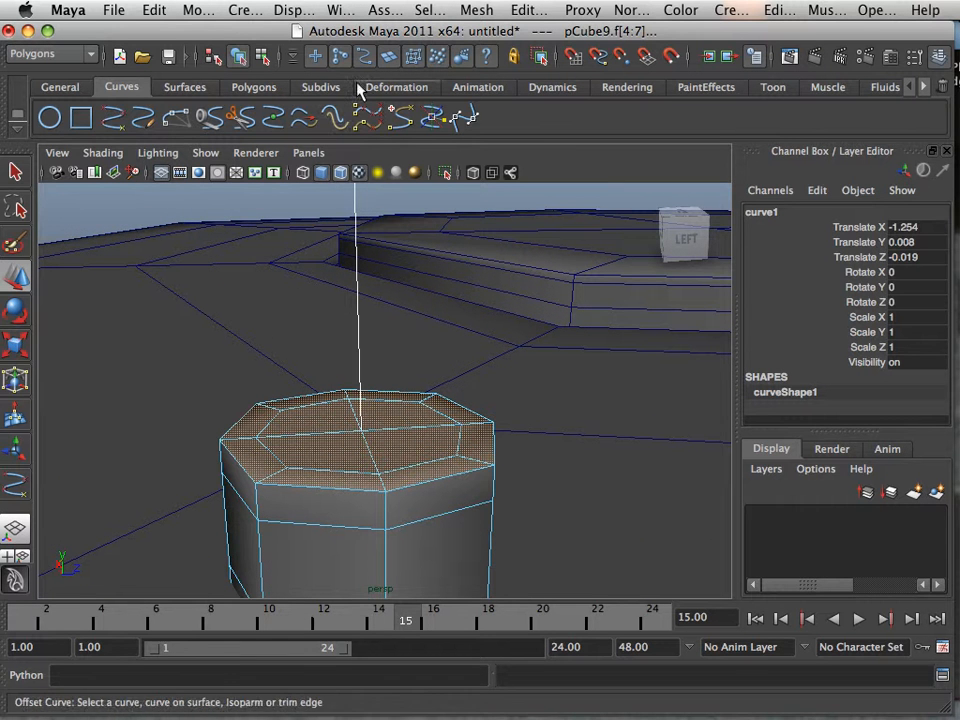
left_click(348, 12)
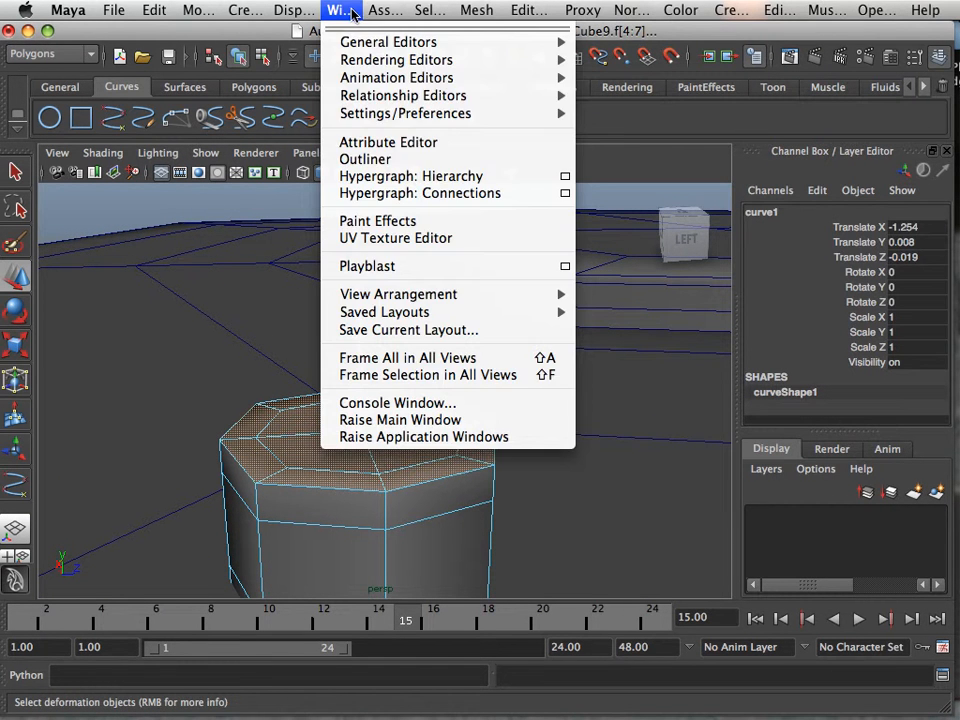
left_click(363, 162)
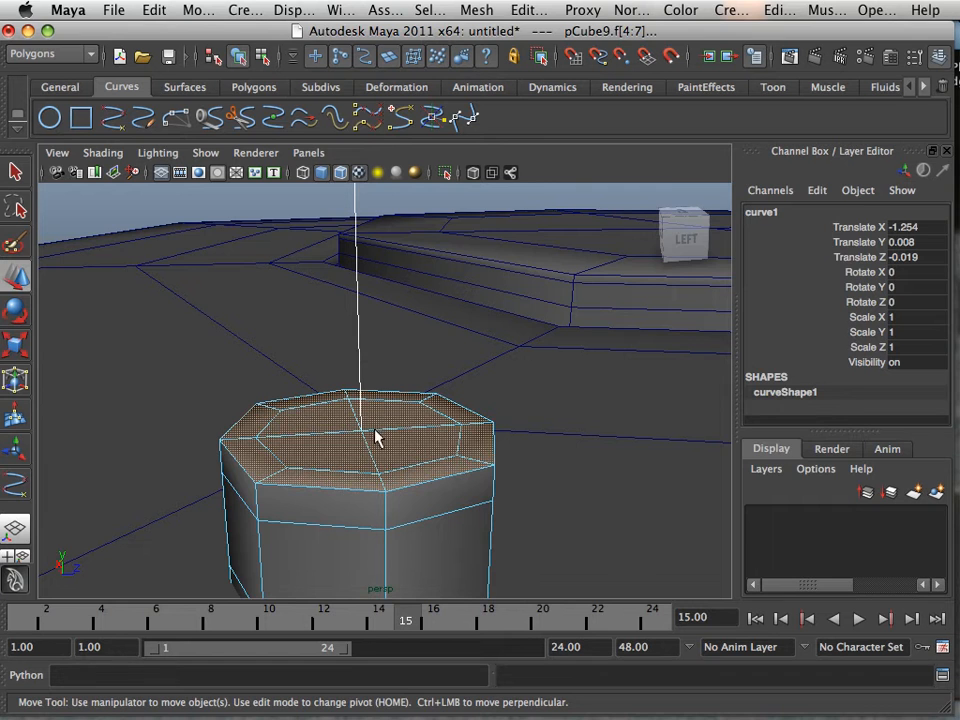
scroll(376, 431, "down", 6)
scroll(688, 387, "down", 3)
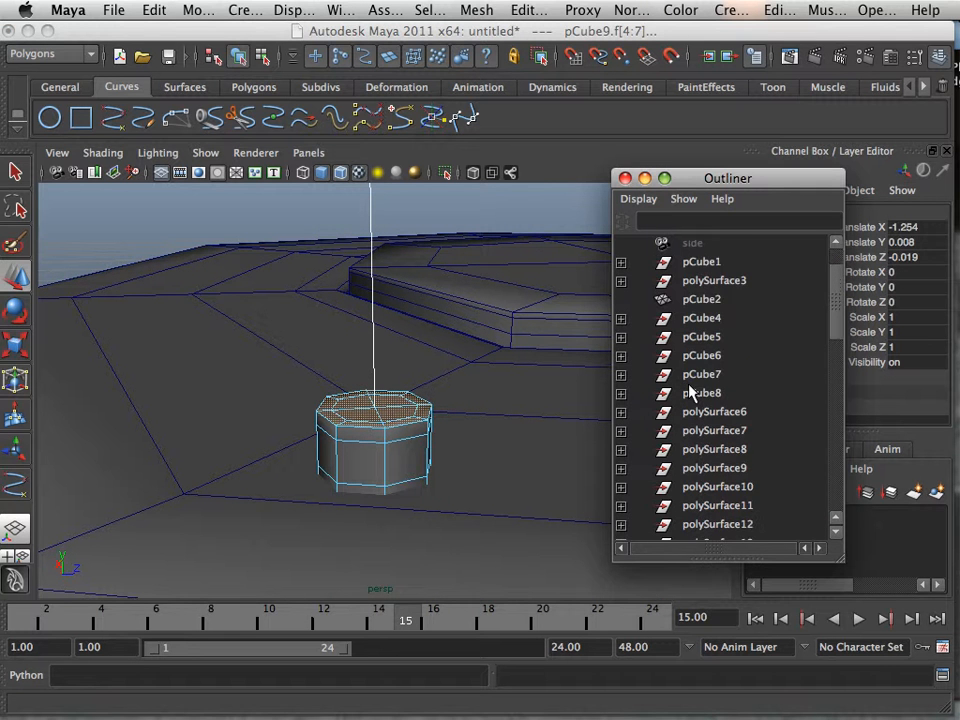
scroll(690, 392, "down", 10)
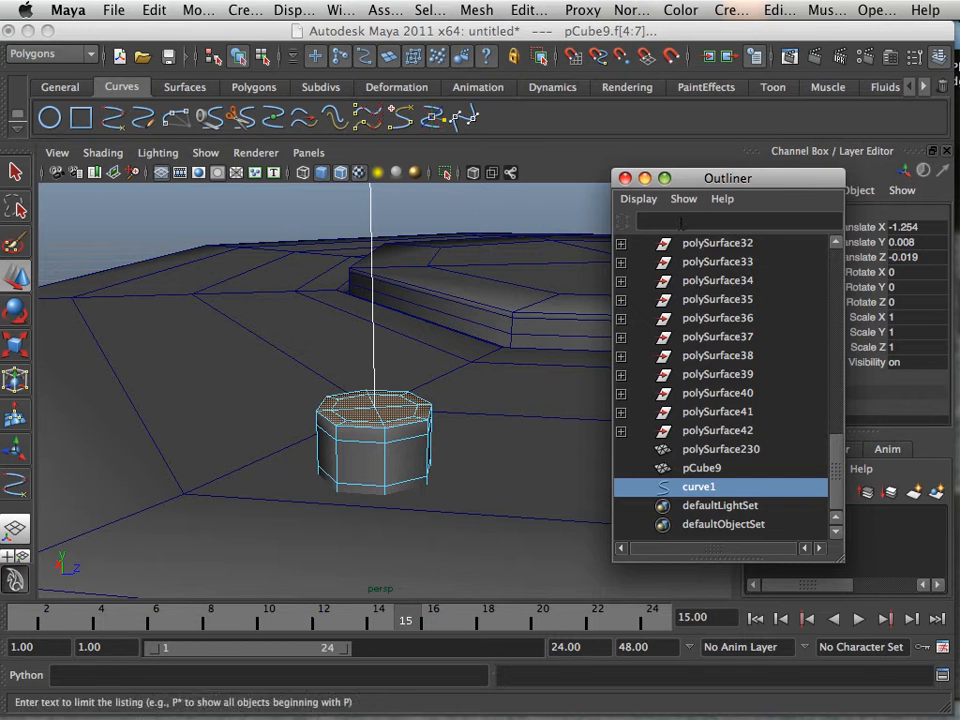
left_click_drag(692, 181, 808, 469)
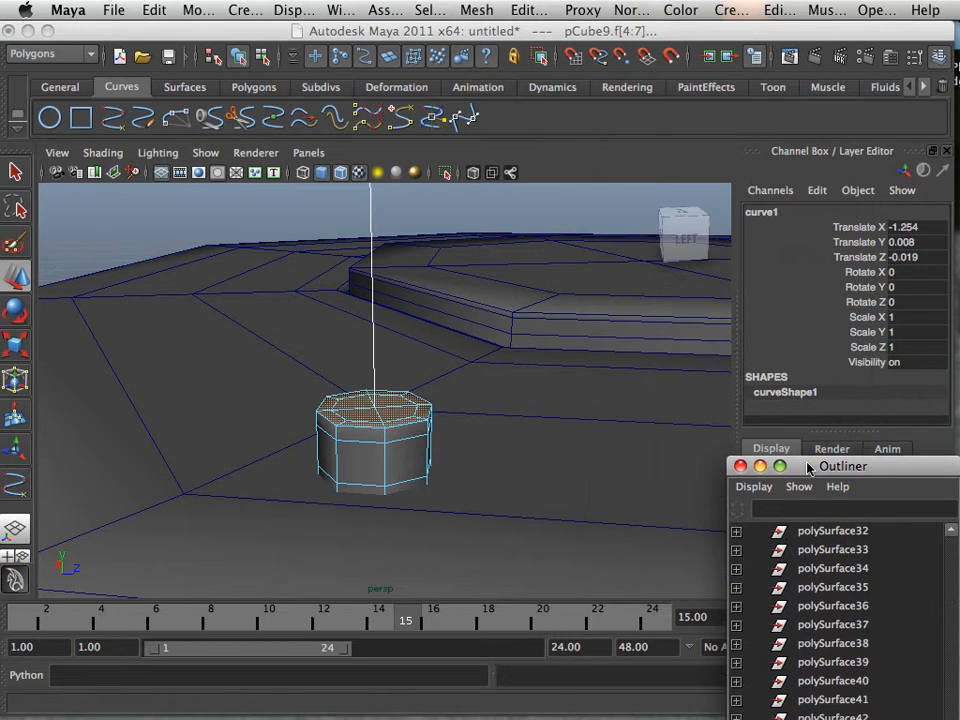
- Extrude the selected top faces along the selected curve with 20 divisions and taper 1, and clear the selection
left_click(478, 10)
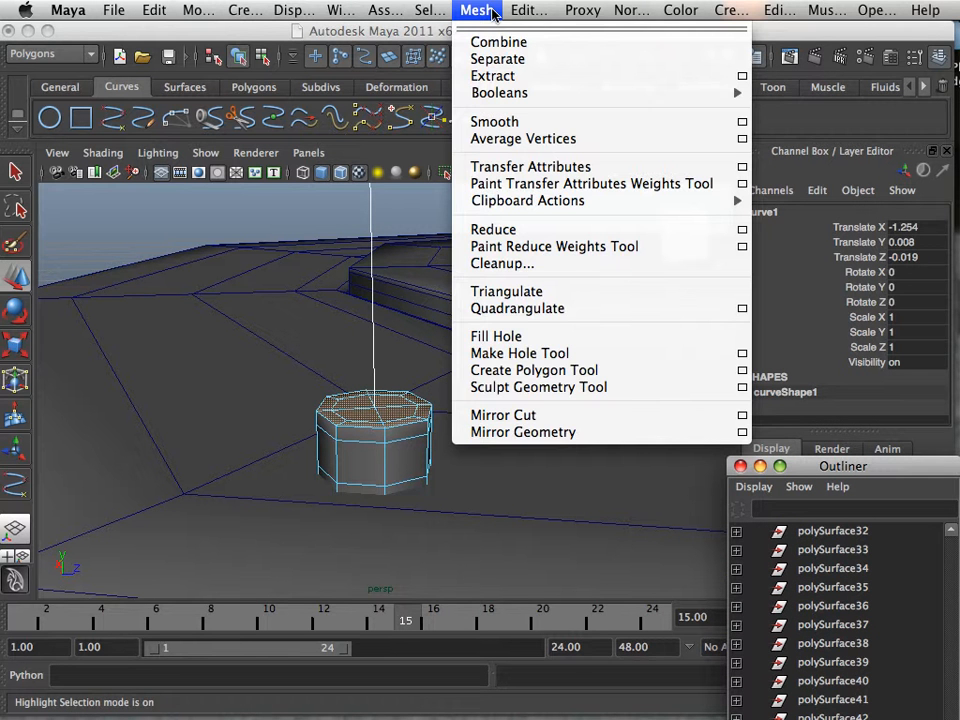
mouse_move(531, 14)
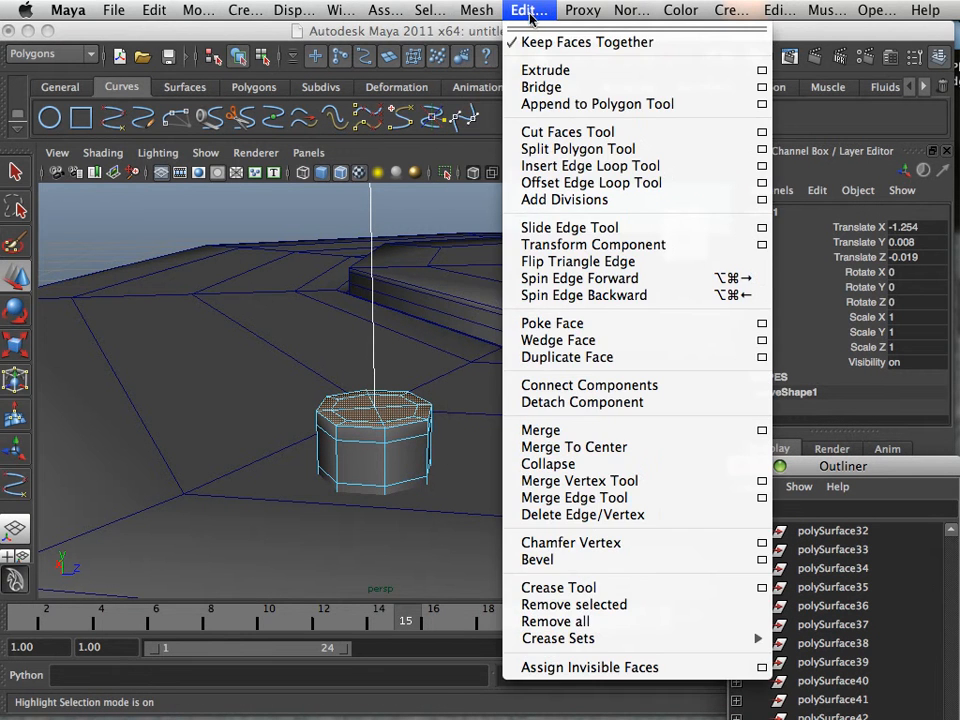
left_click(763, 70)
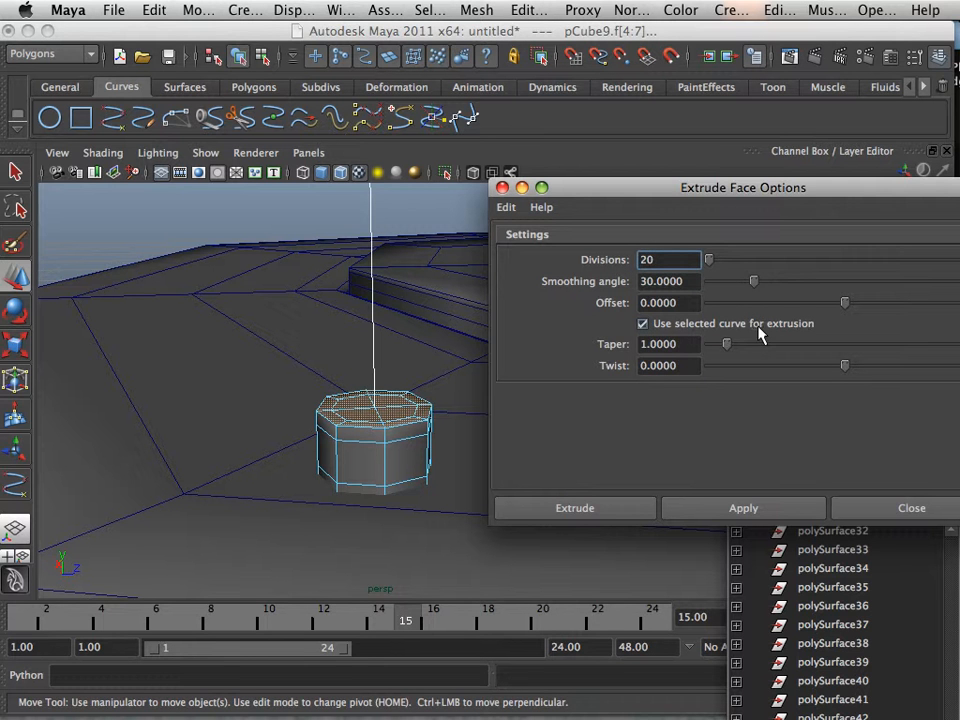
left_click(607, 510)
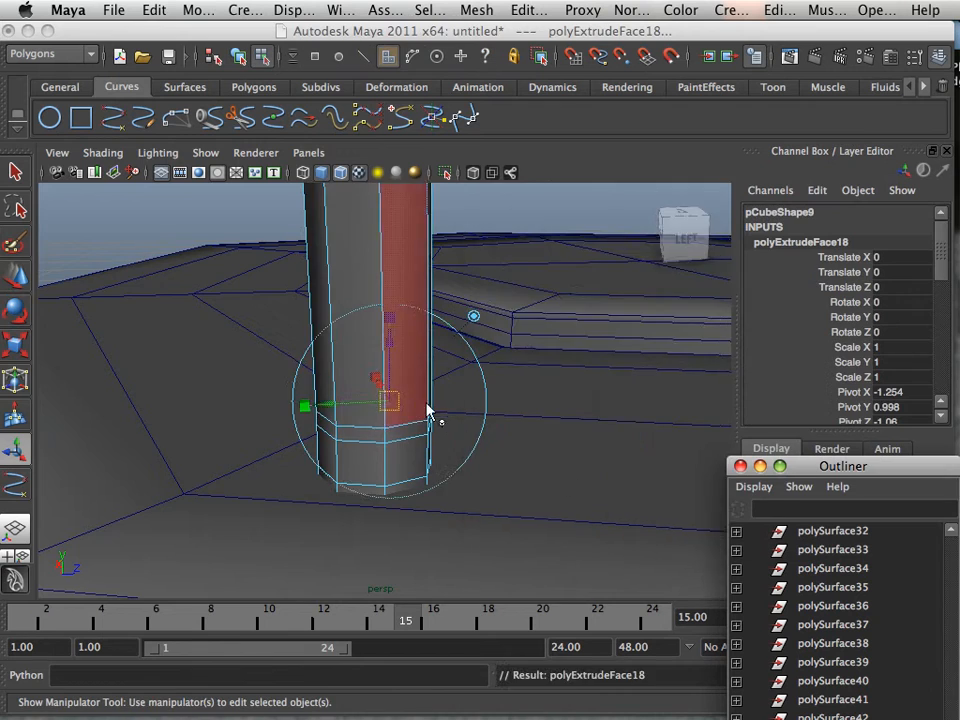
scroll(420, 400, "down", 6)
scroll(405, 365, "down", 3)
middle_click_drag(399, 367, 406, 515, "alt")
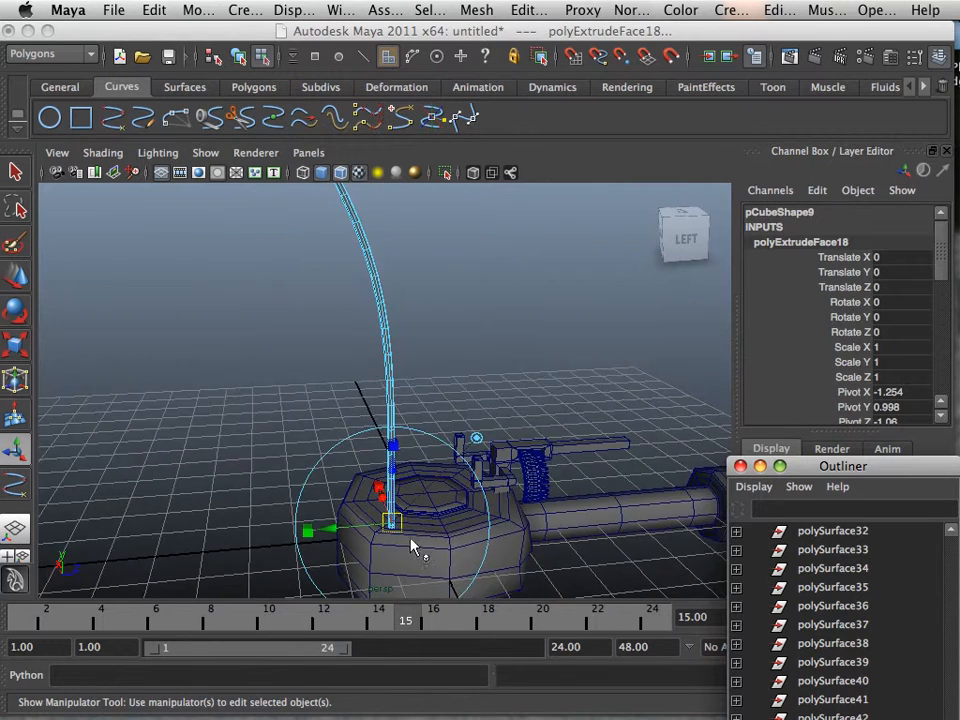
mouse_move(363, 400)
middle_mouse_down("alt")
mouse_move(381, 467)
mouse_move(453, 522)
middle_mouse_up("alt")
scroll(379, 461, "down", 2)
middle_click_drag(380, 468, 279, 418, "alt")
left_click(328, 426)
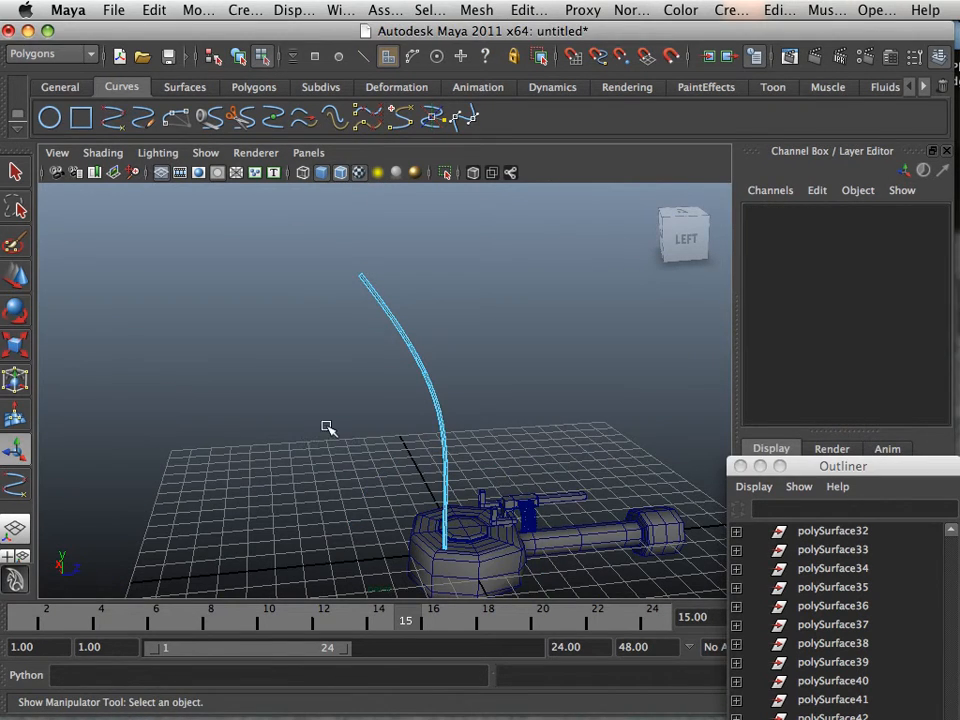
right_click_drag(330, 428, 331, 472)
left_click(334, 467)
- Examine the extruded antenna along its height and from several sides of the turret
left_click_drag(336, 465, 186, 429, "alt")
middle_click_drag(245, 448, 255, 350, "alt")
left_click_drag(255, 350, 287, 398, "alt")
right_click_drag(289, 400, 495, 513, "alt")
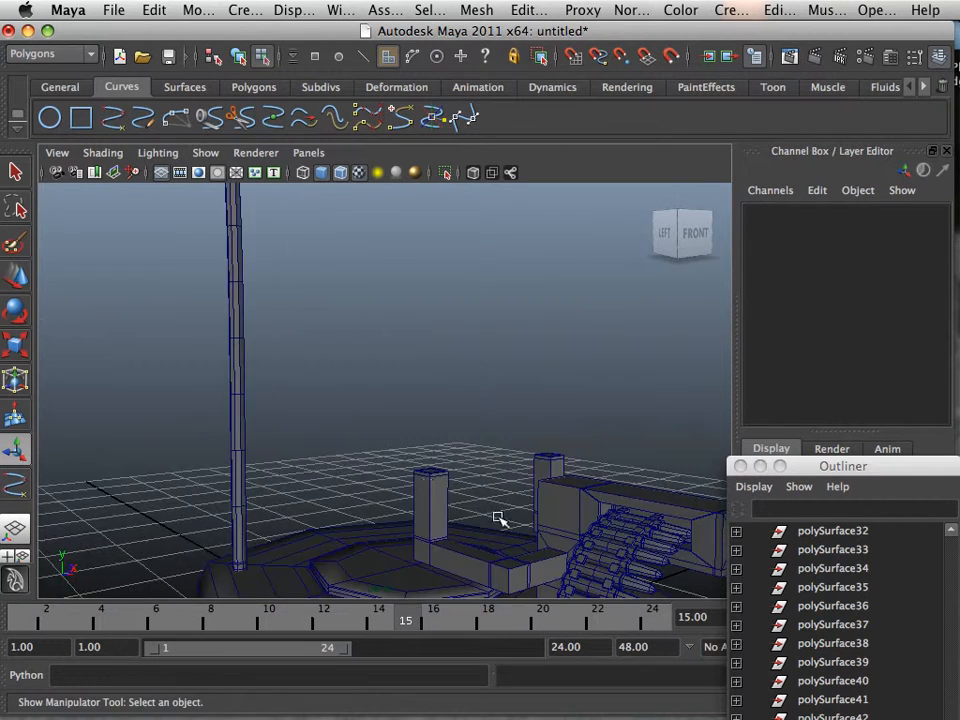
middle_click_drag(423, 478, 425, 356, "alt")
left_click_drag(427, 367, 461, 538, "alt")
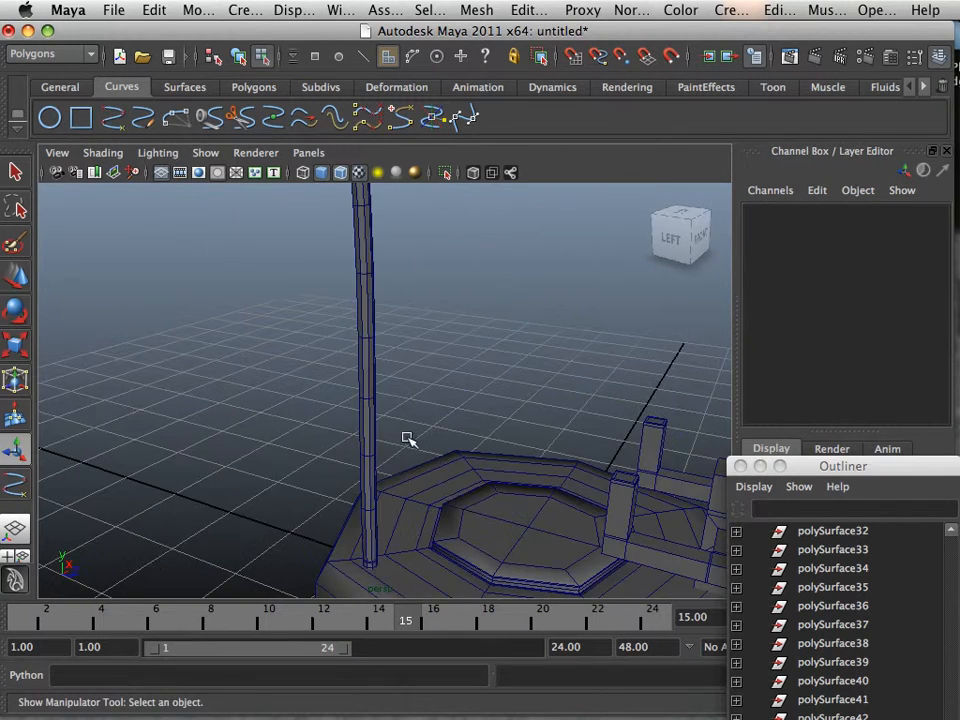
middle_click_drag(407, 438, 400, 540, "alt")
right_click_drag(400, 540, 335, 425, "alt")
left_click(341, 417)
scroll(338, 420, "down", 3)
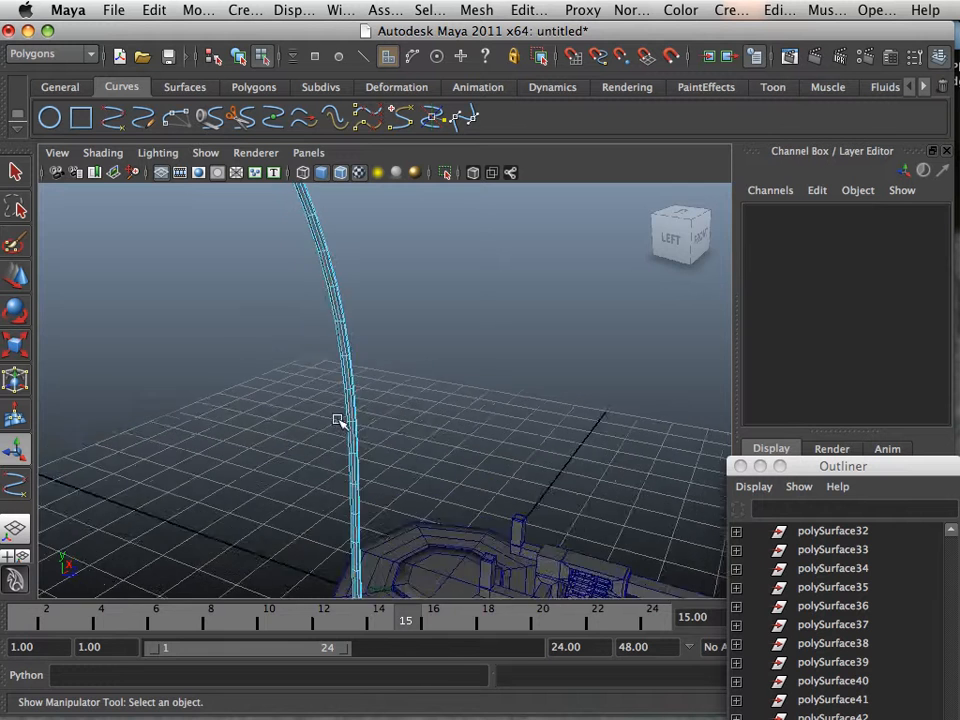
- Try to pick the curve inside the antenna mesh in the front view
key("space")
key("space")
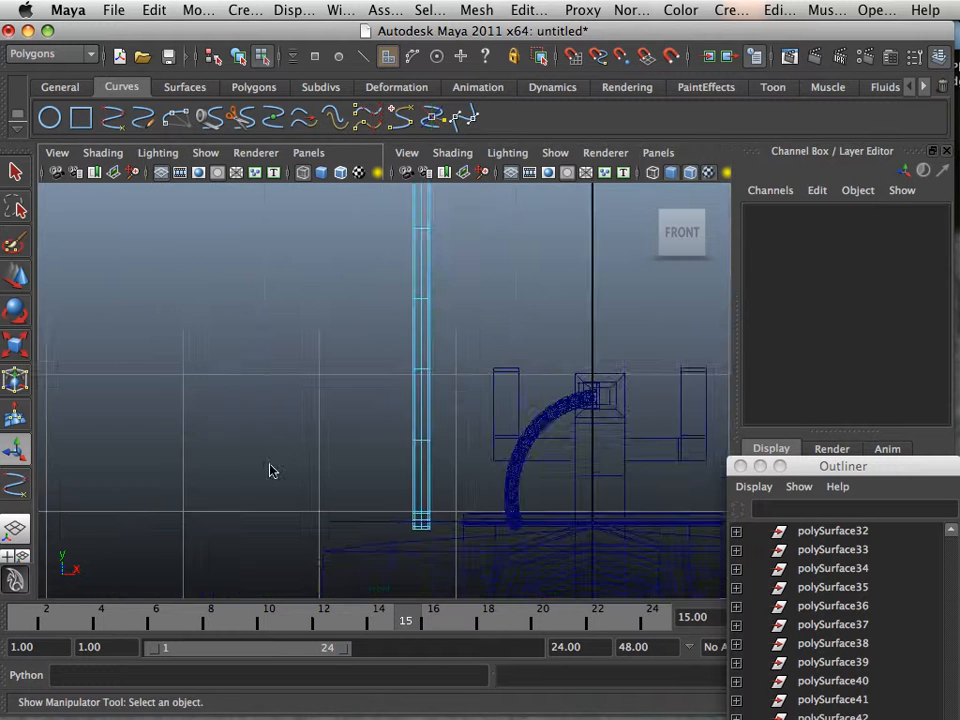
right_click_drag(272, 470, 485, 452, "alt")
middle_click_drag(403, 381, 328, 525, "alt")
right_click_drag(332, 476, 548, 521, "alt")
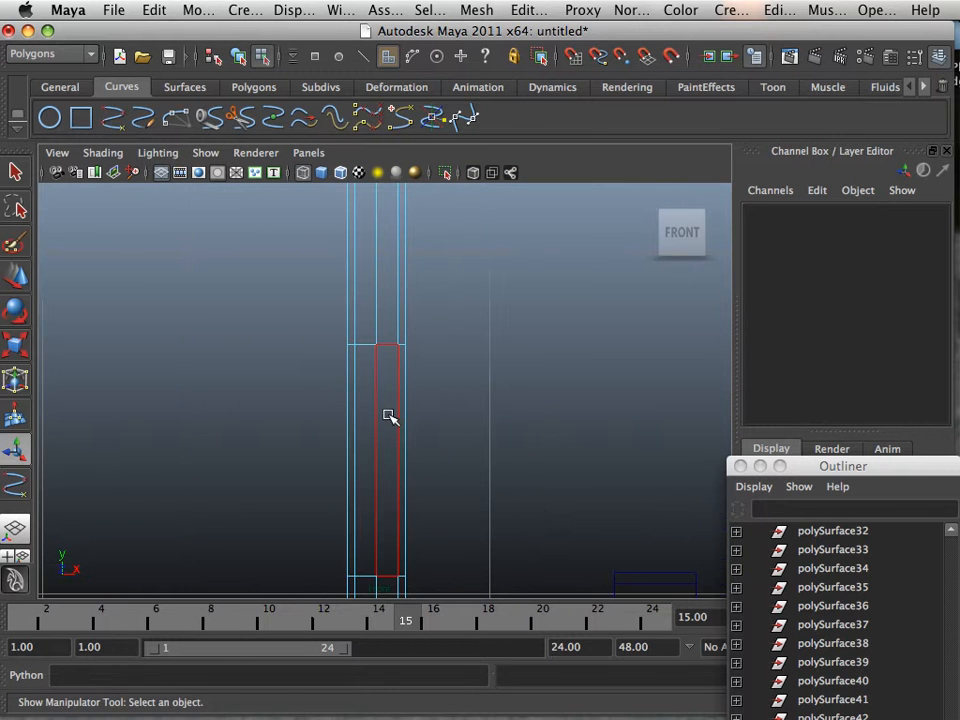
right_click_drag(380, 350, 426, 338)
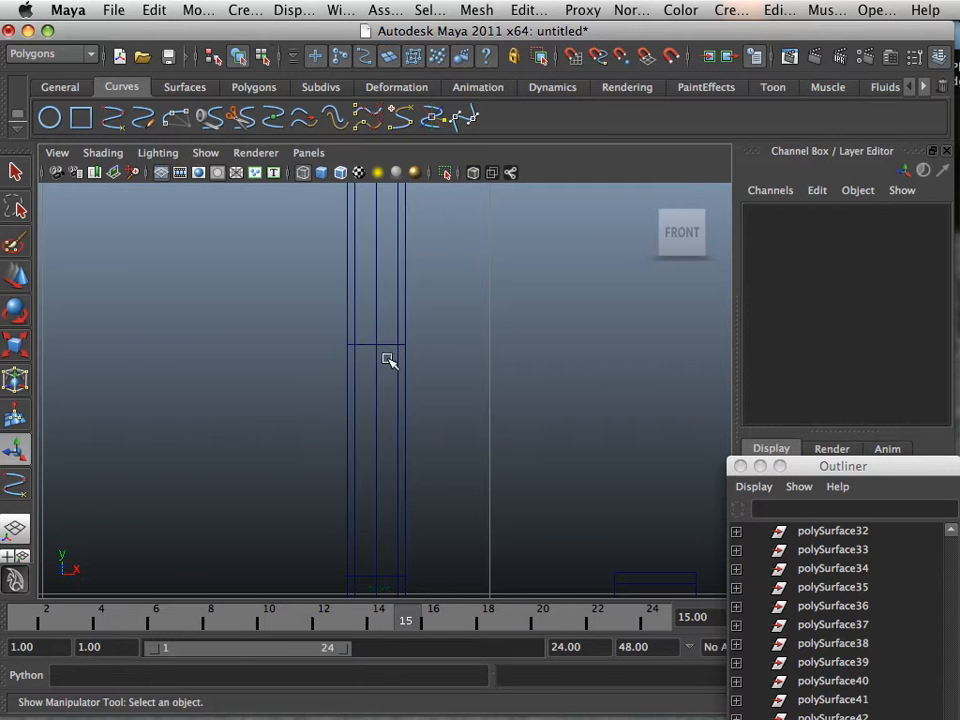
left_click(390, 364)
left_click(379, 379)
left_click(380, 378)
right_click_drag(380, 346, 378, 378)
key("space")
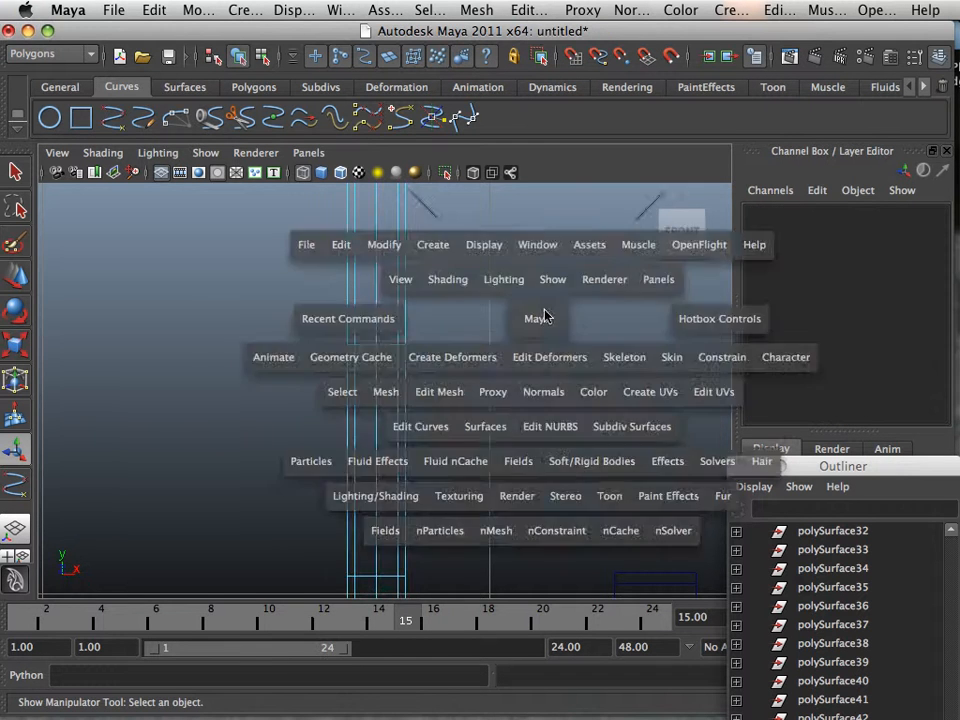
key("space")
- Turn on smooth mesh preview for the antenna and show the perspective view as wireframe
scroll(510, 322, "up", 6)
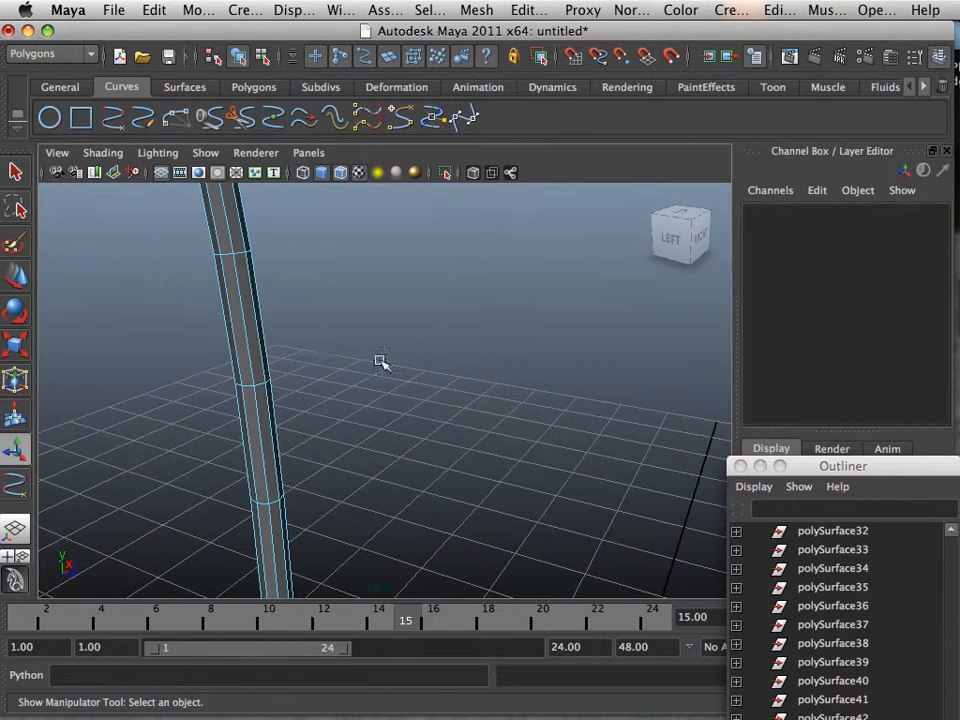
middle_click_drag(281, 362, 360, 369, "alt")
right_click_drag(360, 369, 477, 378, "alt")
middle_click_drag(477, 378, 467, 388, "alt")
key("3")
key("4")
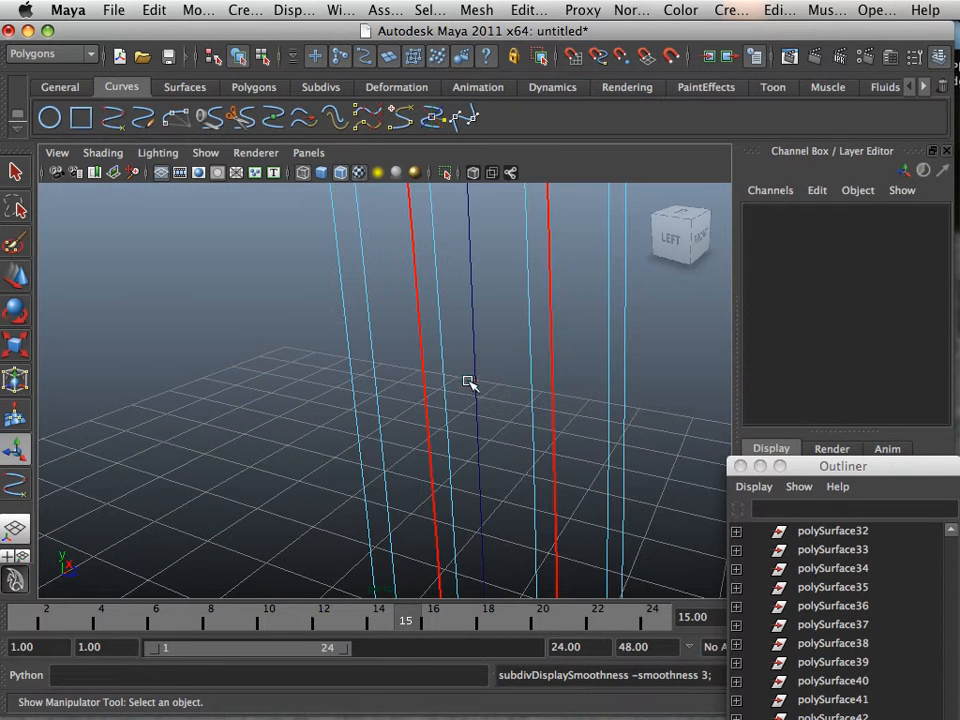
- Try to select the curve running through the middle of the antenna while the mesh is in face mode
left_click(466, 360)
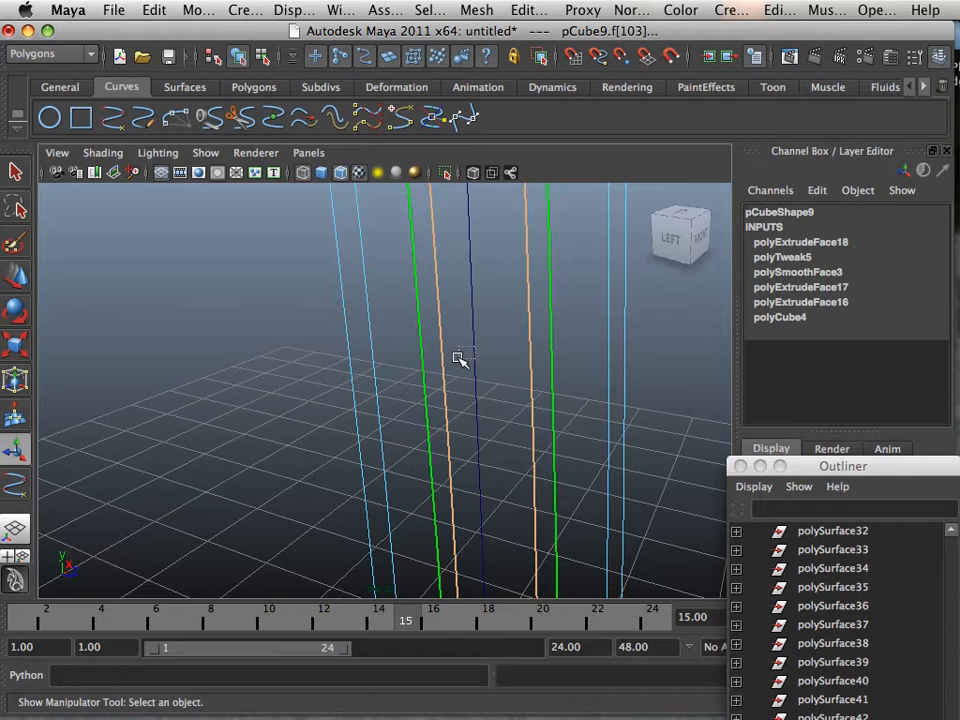
scroll(476, 358, "up", 3)
scroll(500, 359, "down", 5)
scroll(489, 357, "up", 3)
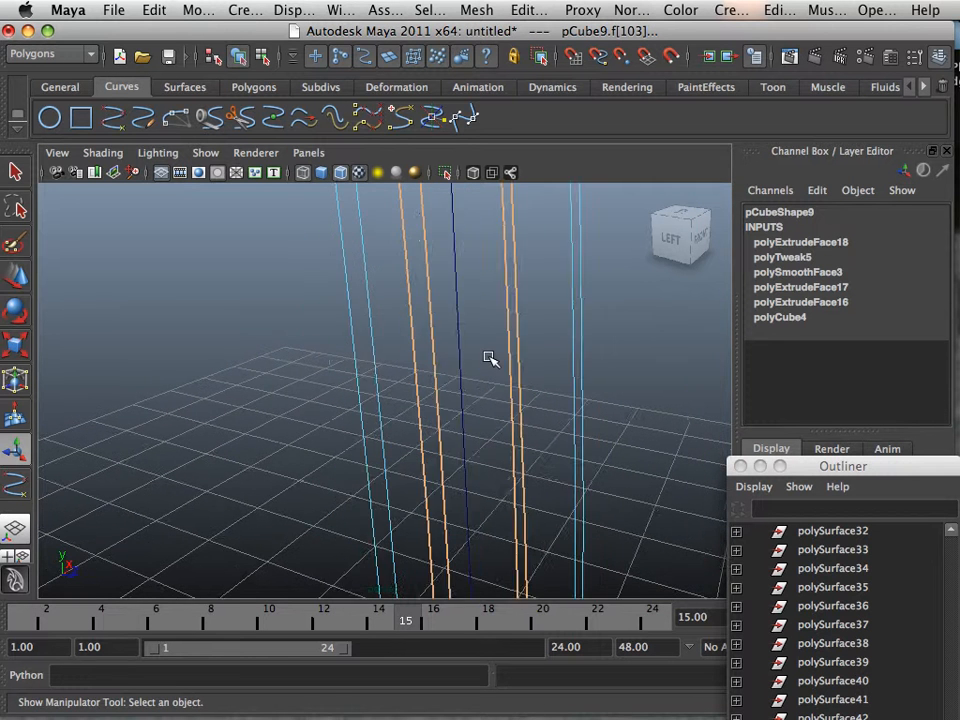
scroll(460, 352, "down", 2)
double_click(430, 350)
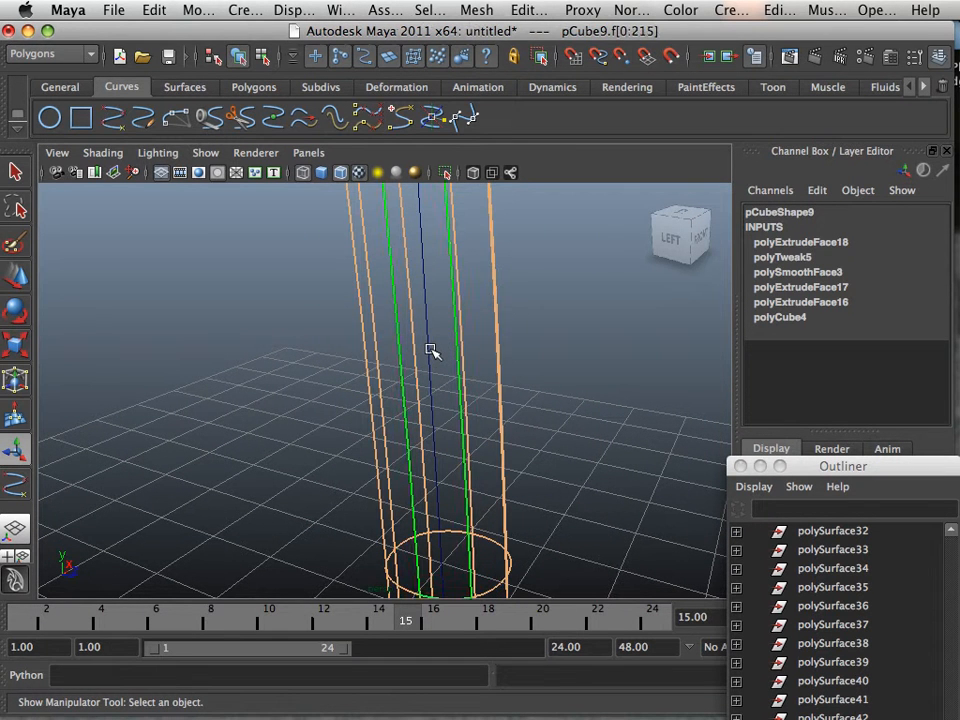
left_click(432, 350)
scroll(434, 349, "up", 2)
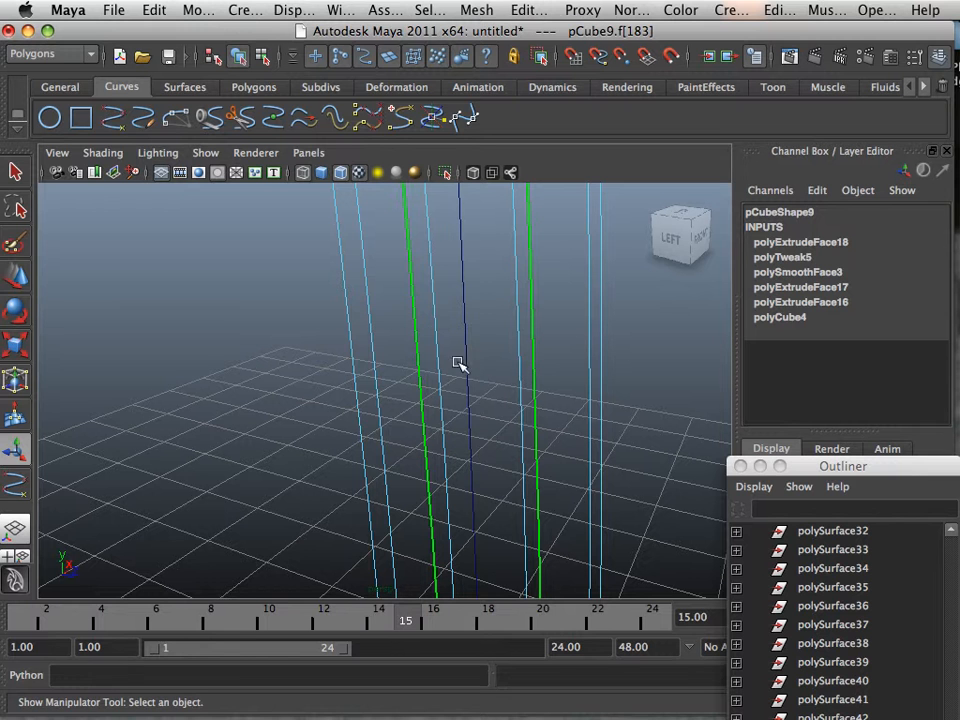
double_click(460, 367)
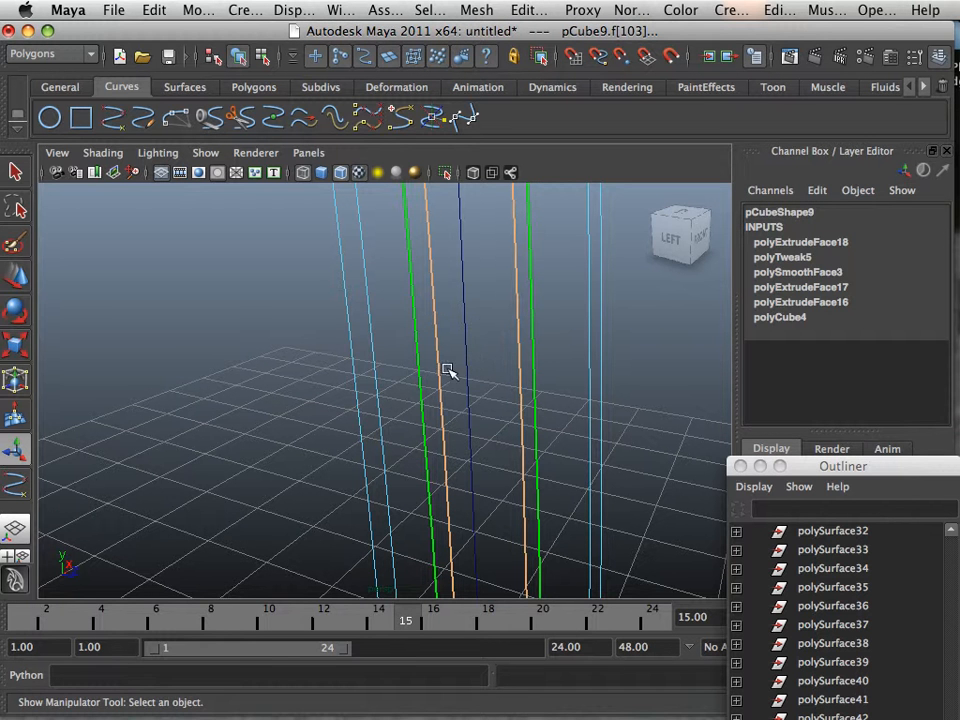
- Exclude surfaces from selection, select the curve inside the antenna and display its control vertices
left_click(388, 59)
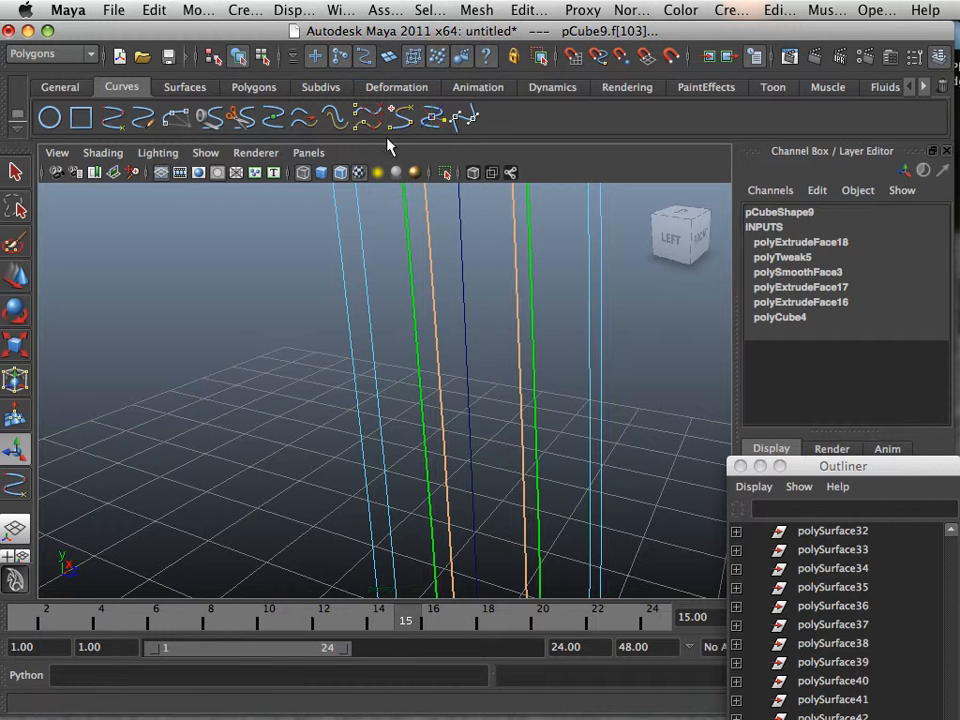
left_click(316, 365)
left_click(460, 368)
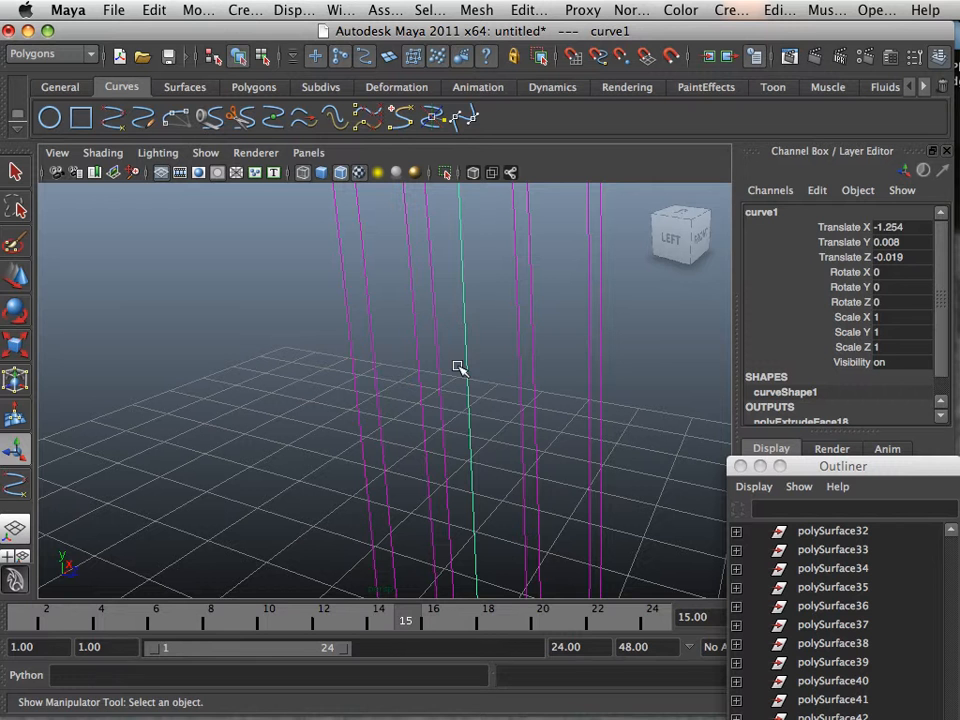
right_click_drag(466, 368, 414, 360)
scroll(437, 367, "down", 2)
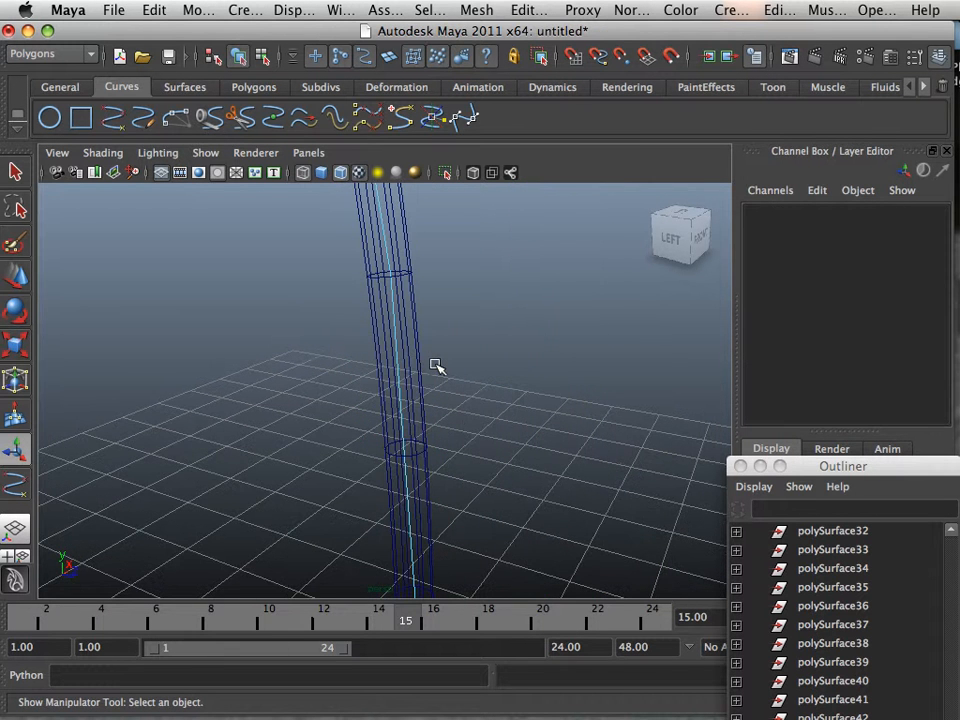
scroll(403, 364, "down", 10)
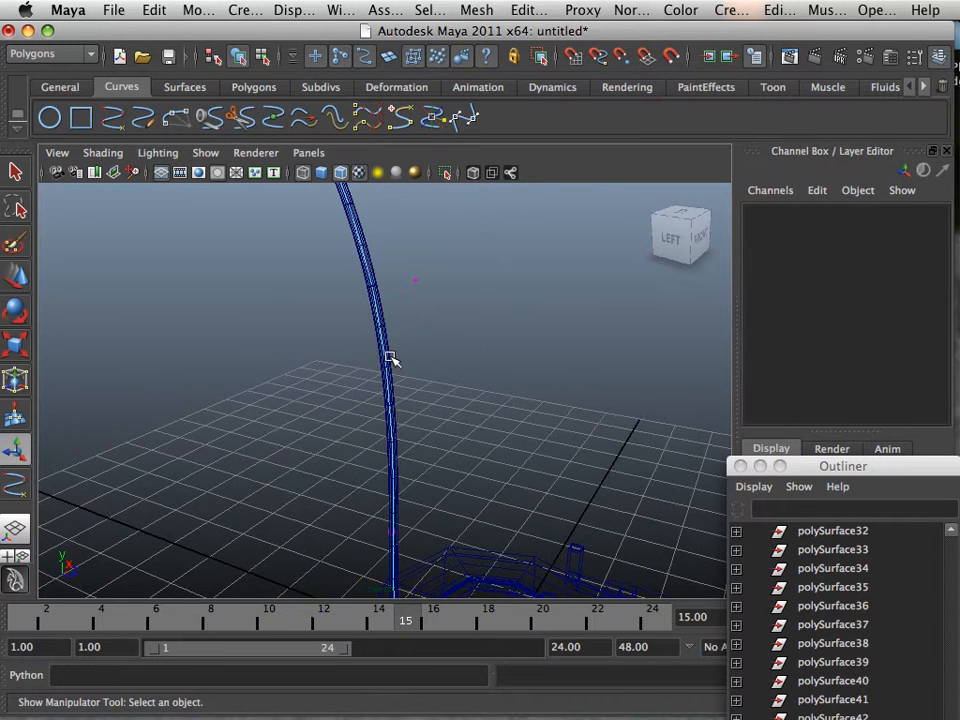
- Move the control vertex beside the antenna's bend outward along Z to about -0.71 to reshape the curve
left_click_drag(390, 360, 444, 374, "alt")
middle_click_drag(444, 374, 446, 371, "alt")
left_click_drag(536, 282, 462, 323)
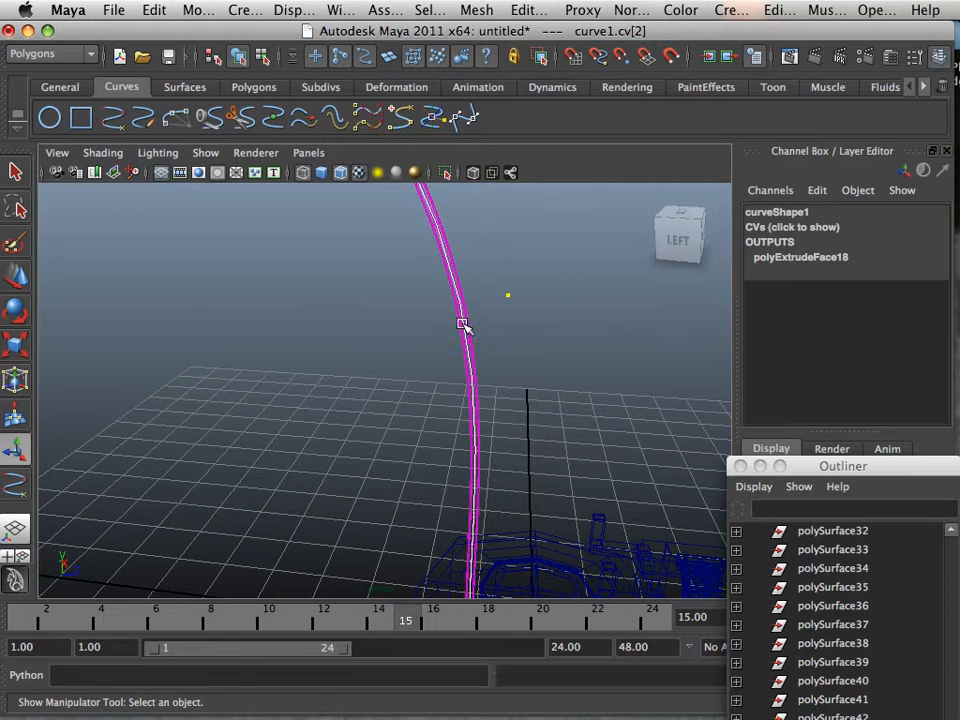
left_click(22, 284)
left_click_drag(589, 296, 550, 313)
left_click_drag(489, 369, 489, 343, "alt")
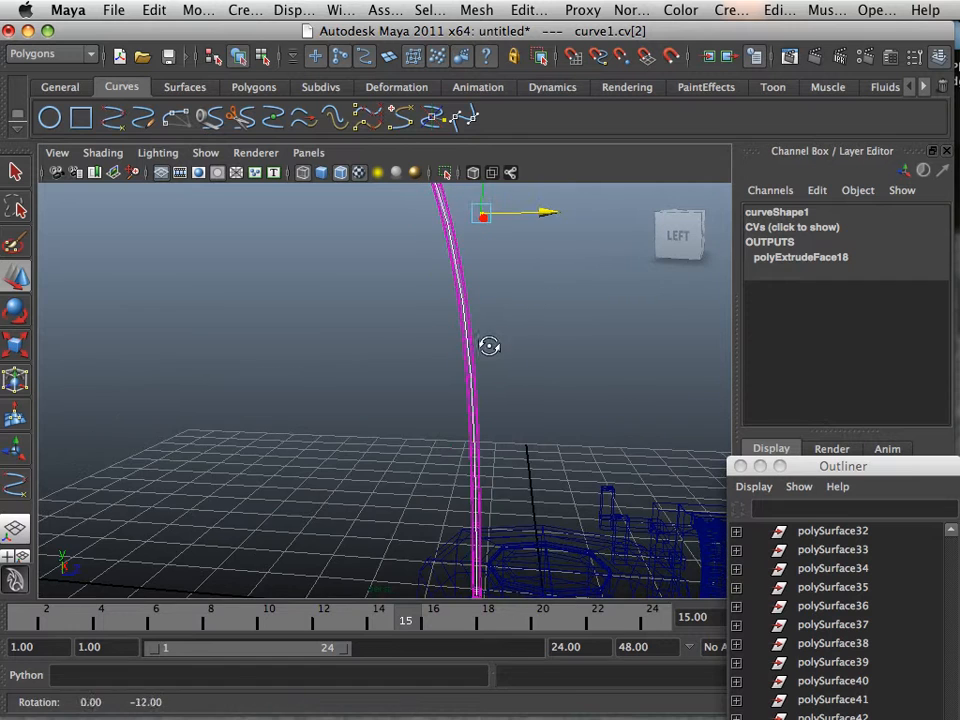
left_click_drag(540, 212, 578, 210)
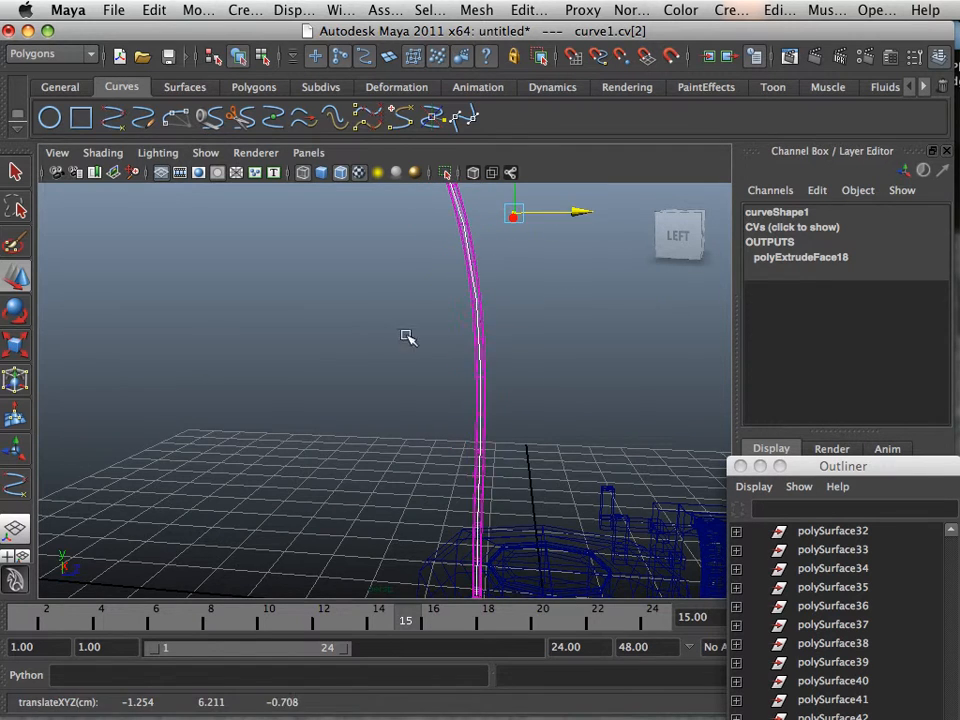
middle_click_drag(405, 336, 343, 276, "alt")
right_click_drag(343, 276, 328, 298, "alt")
middle_click_drag(328, 298, 283, 379, "alt")
scroll(286, 375, "up", 3)
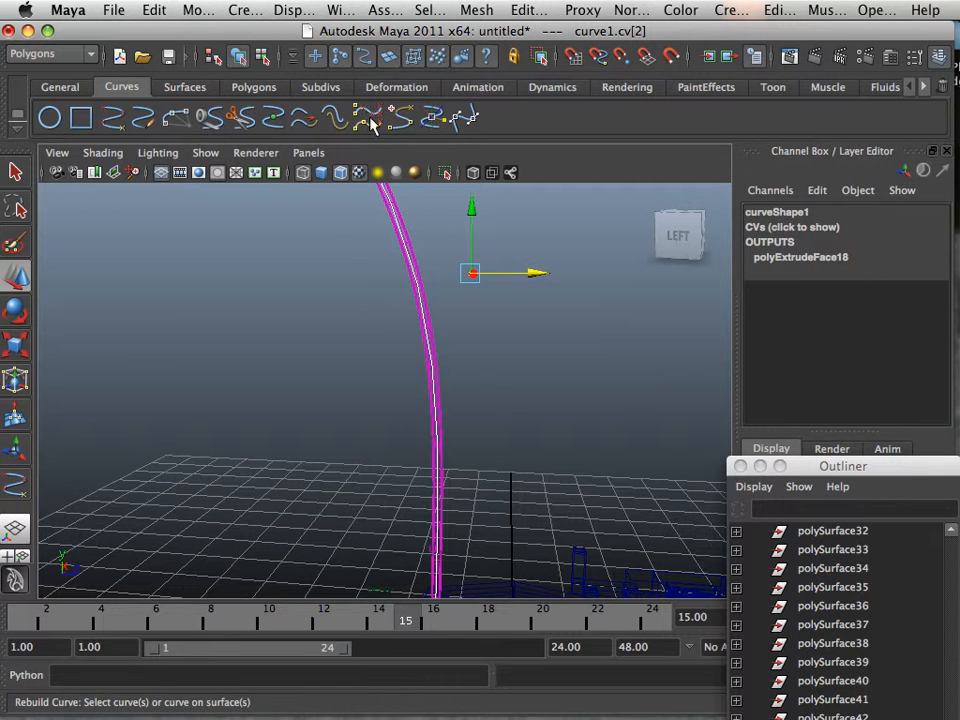
middle_click_drag(297, 352, 245, 414, "alt")
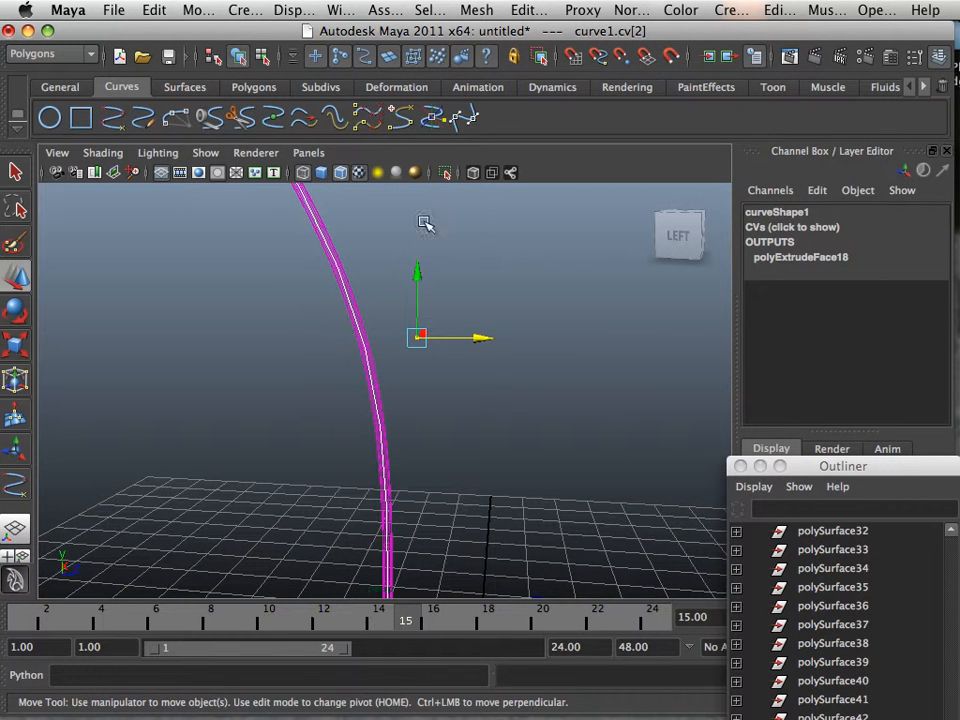
- Reset the Extrude Face options to their defaults, save the settings and close the options
left_click(525, 10)
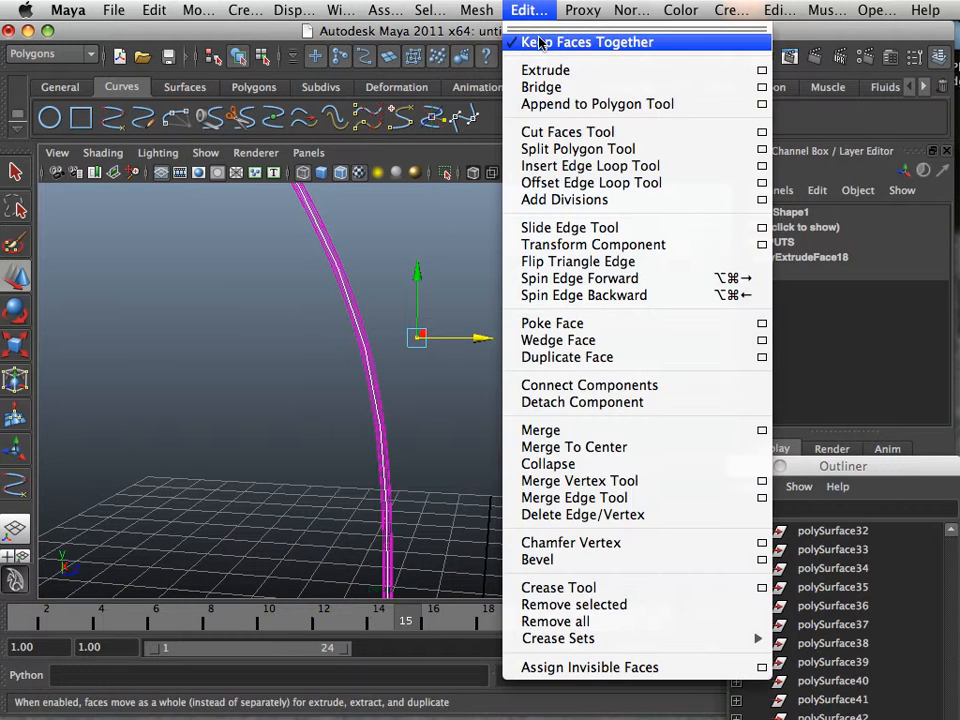
left_click(762, 71)
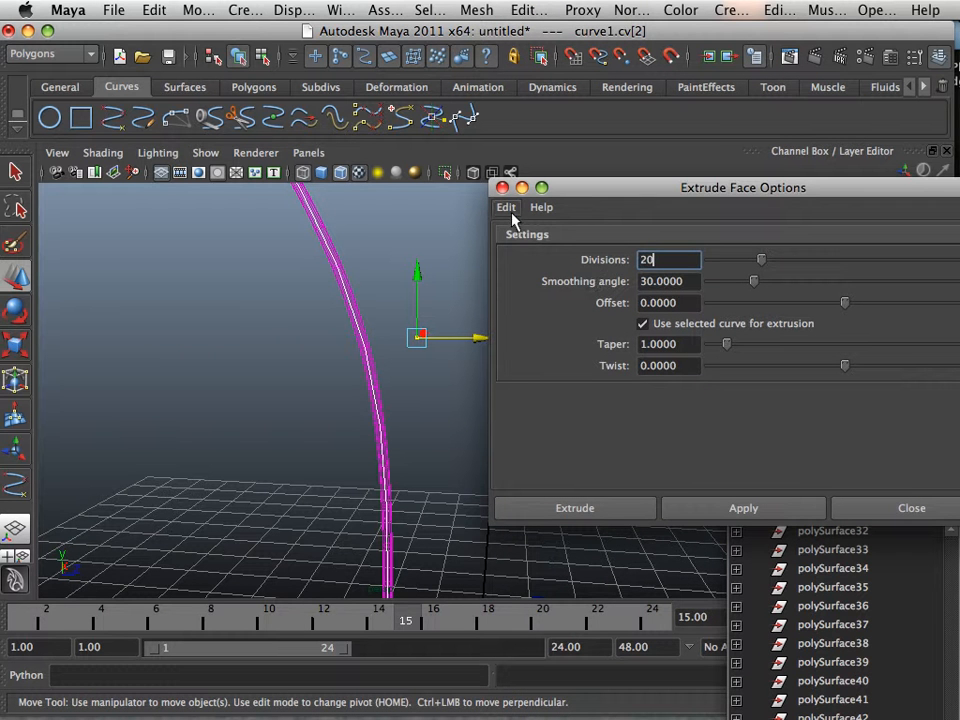
left_click(509, 211)
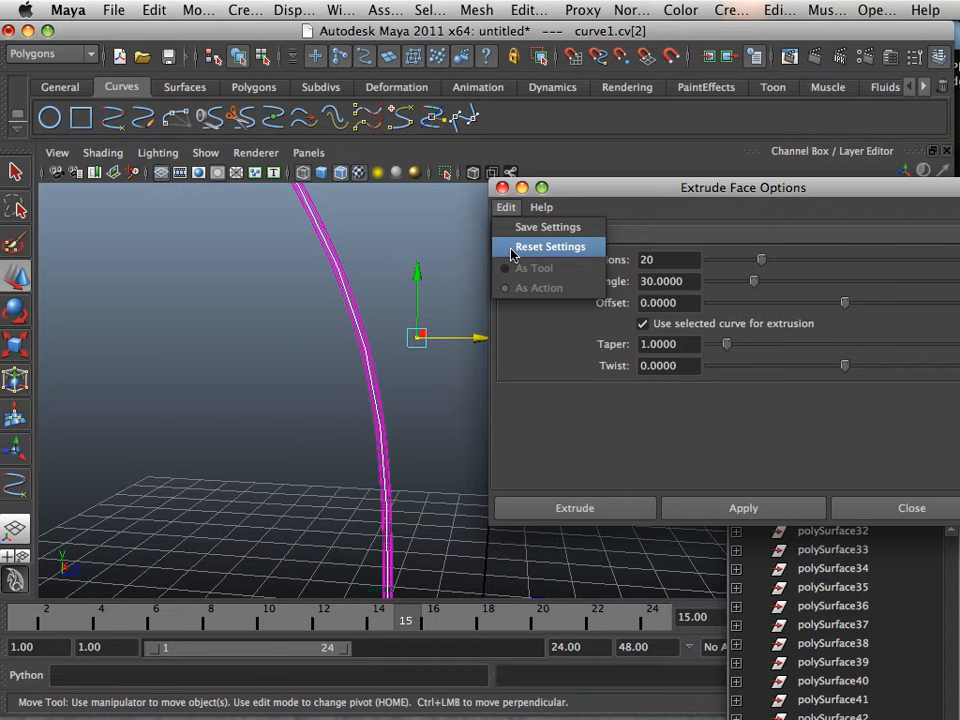
left_click(549, 247)
left_click(507, 209)
left_click(530, 226)
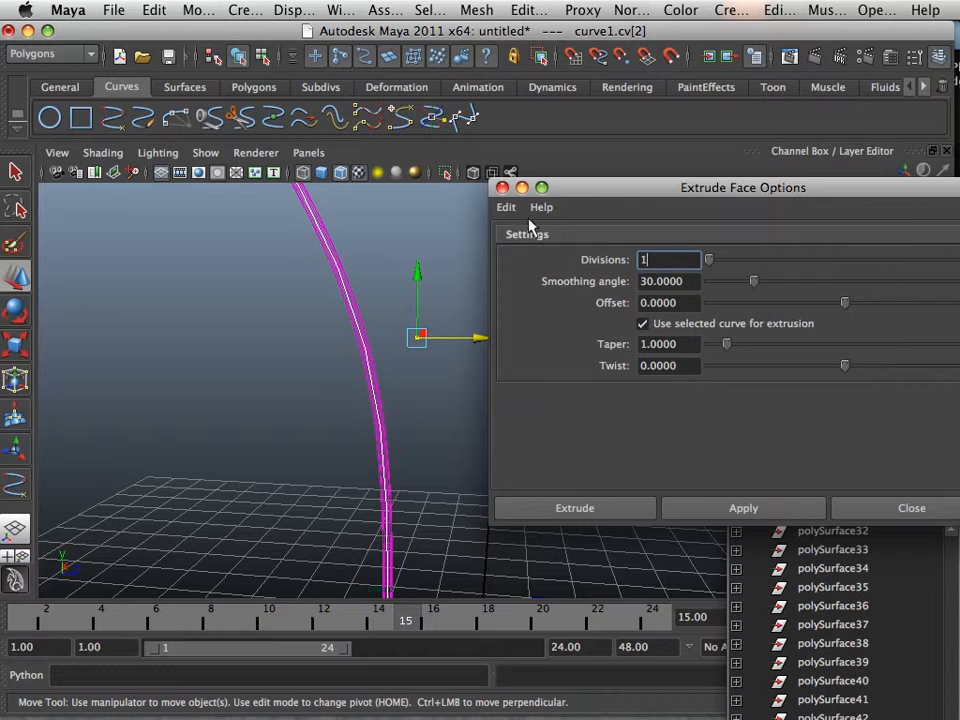
left_click(502, 188)
- Select the turret body, preview it smoothed, and return it to unsmoothed, shaded display
middle_click_drag(495, 287, 418, 330, "alt")
key("w")
key("space")
mouse_move(437, 347)
left_mouse_down("alt")
mouse_move(452, 321)
mouse_move(433, 345)
mouse_move(446, 358)
left_mouse_up("alt")
key("space")
right_click_drag(446, 358, 421, 461, "alt")
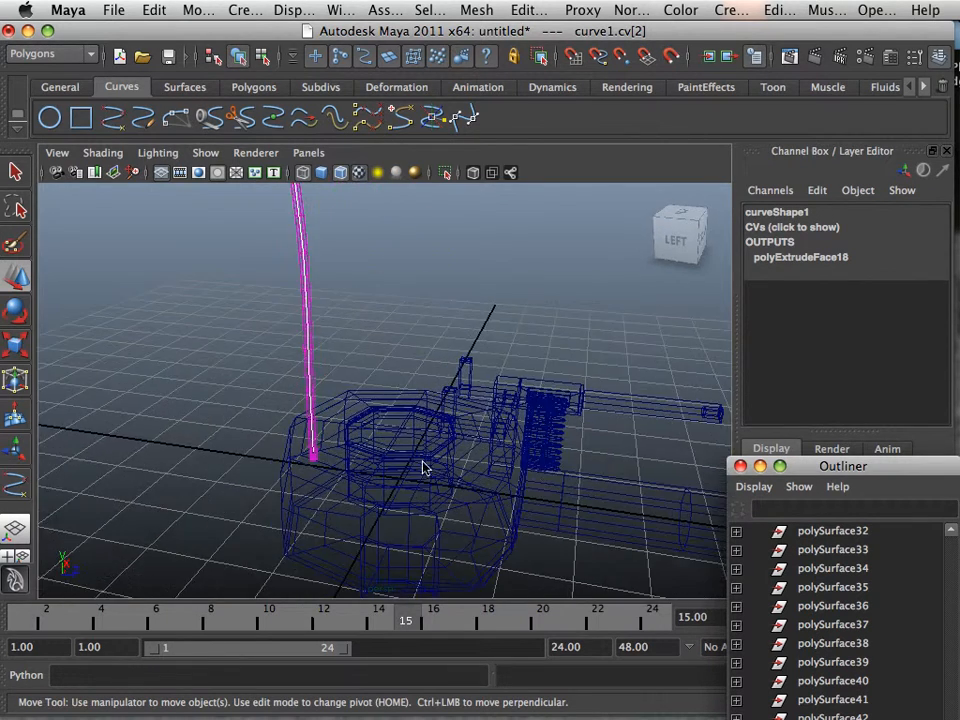
left_click(405, 426)
scroll(399, 428, "up", 2)
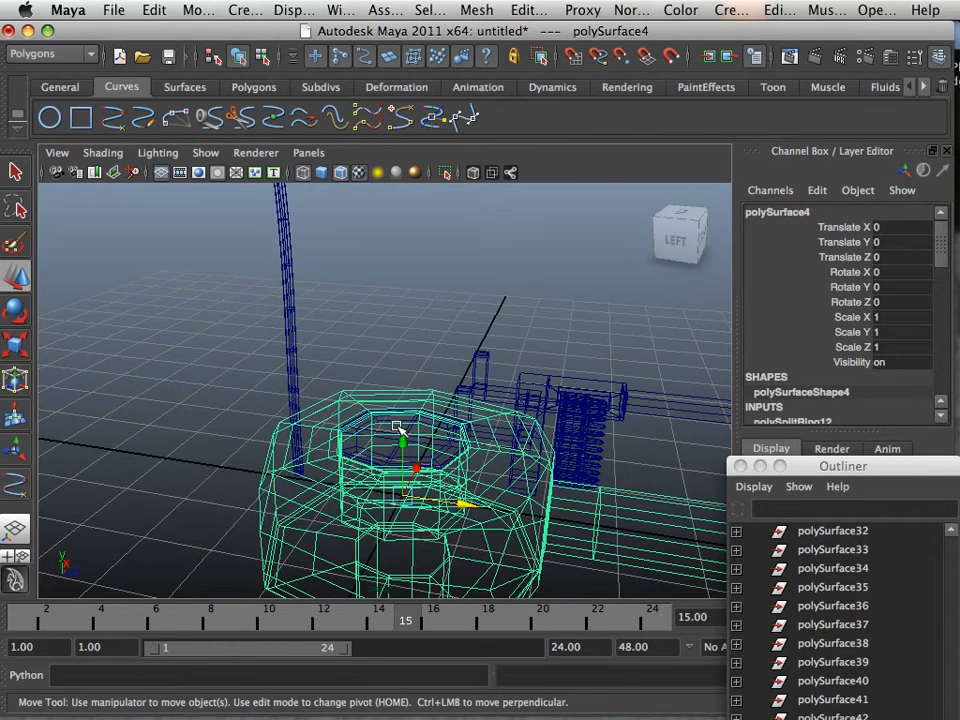
key("3")
key("1")
key("5")
- Select all the turret parts together, including the gun, the barrel, the antenna and its curve
scroll(401, 429, "up", 5)
mouse_move(461, 518)
middle_mouse_down("alt")
mouse_move(429, 392)
mouse_move(388, 354)
middle_mouse_up("alt")
mouse_move(388, 354)
right_mouse_down("alt")
mouse_move(338, 384)
mouse_move(411, 391)
right_mouse_up("alt")
middle_click_drag(411, 391, 369, 398, "alt")
left_click_drag(230, 362, 606, 506, "alt")
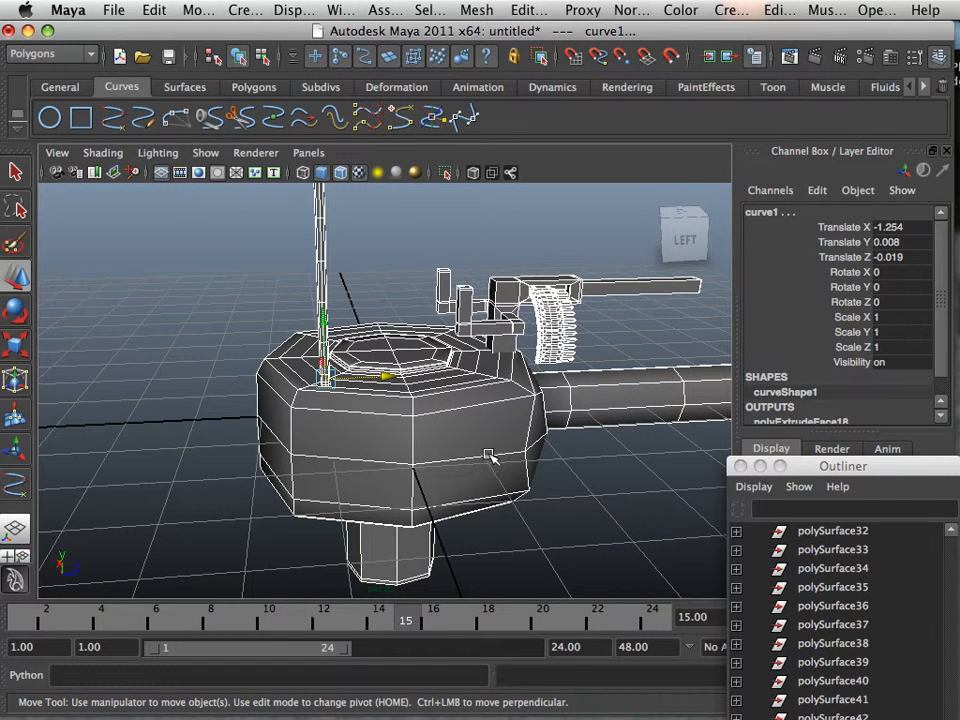
left_click_drag(486, 455, 388, 497, "alt")
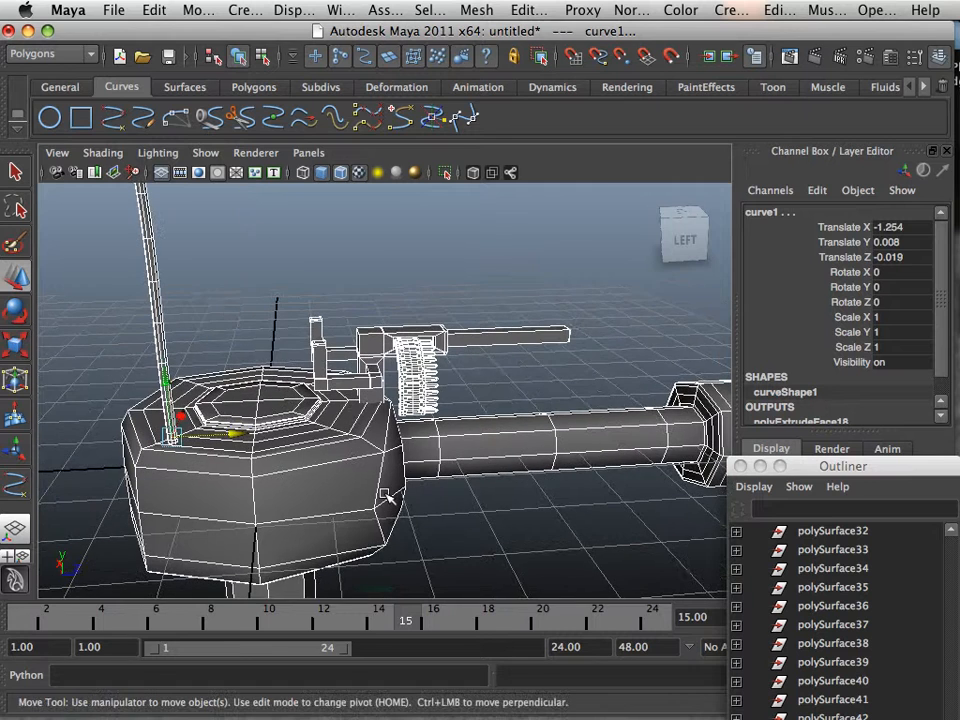